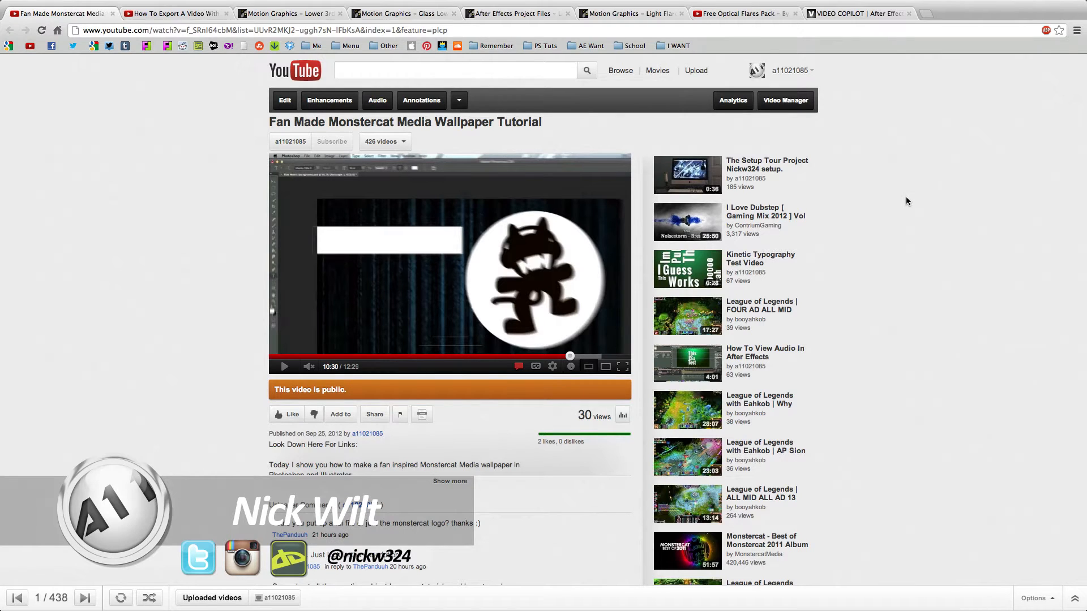
- Read the comments under the Fan Made Monstercat Media Wallpaper Tutorial and play the part showing the glowing lower third
scroll(905, 196, down, 5)
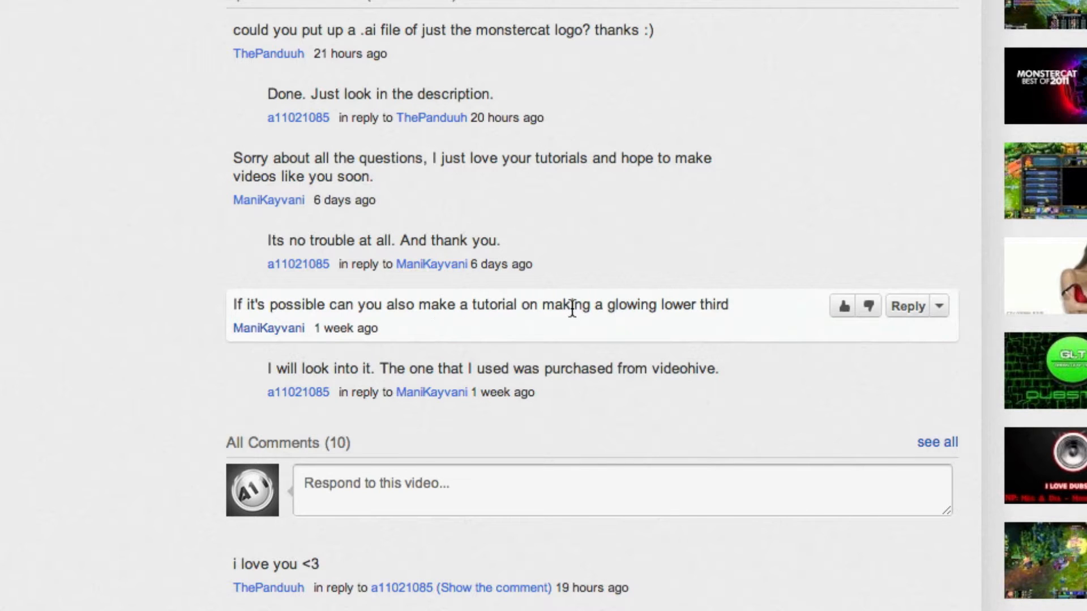
scroll(645, 317, up, 5)
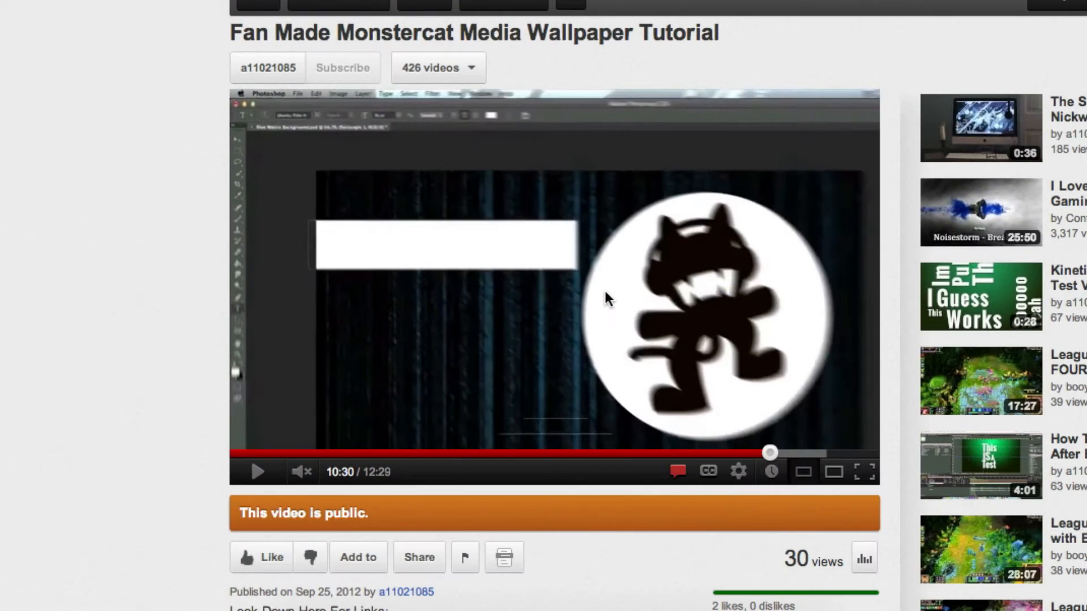
click(478, 266)
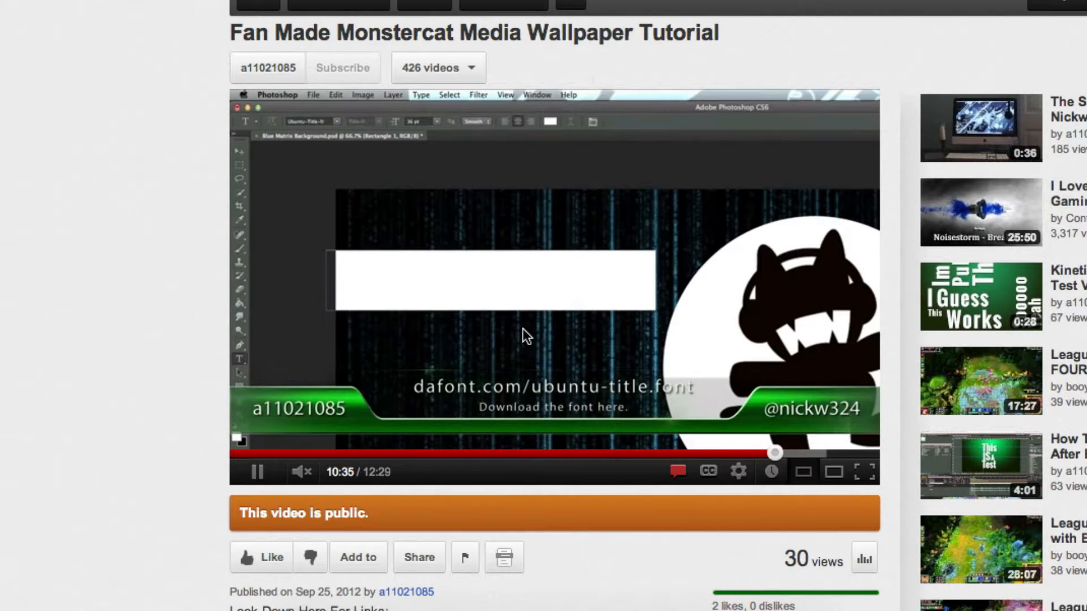
click(491, 277)
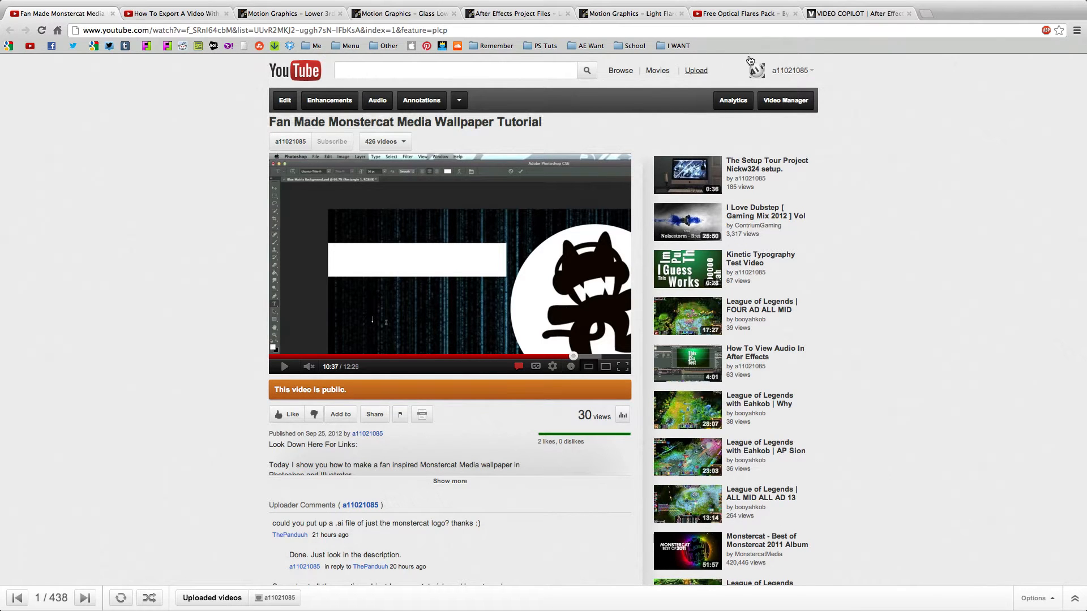
- View the Video Copilot products page and the YouTube tutorial on exporting a video with a transparent background
click(859, 13)
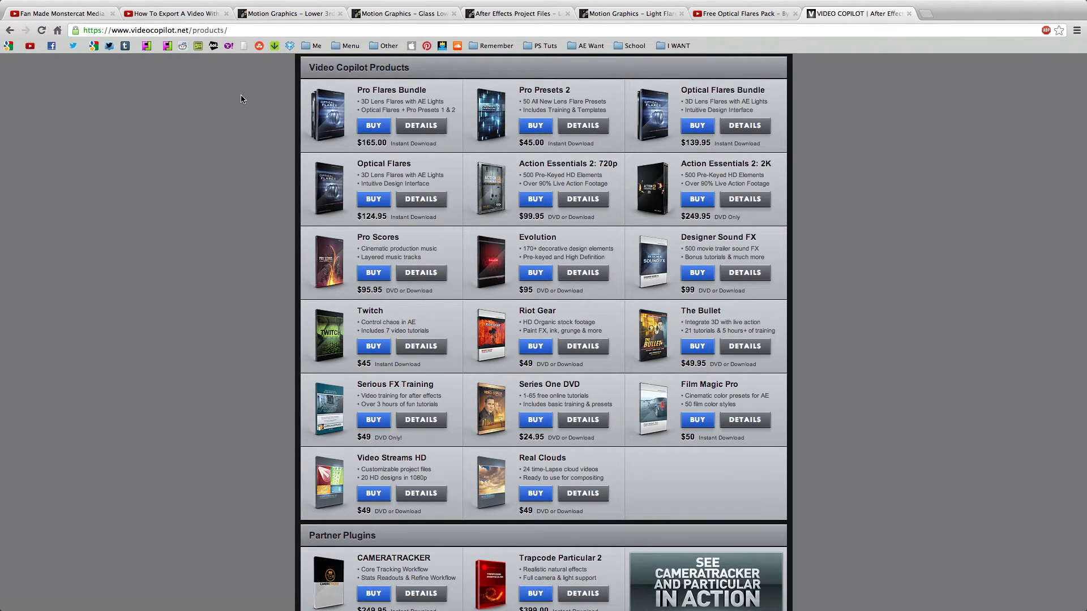
click(187, 12)
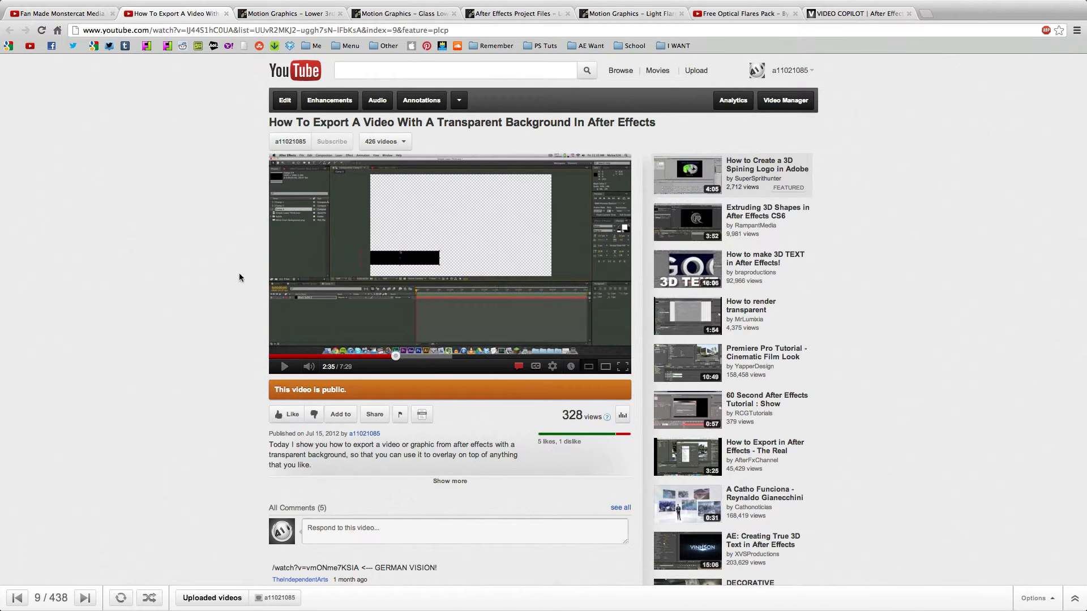
scroll(181, 294, down, 2)
scroll(182, 294, up, 2)
- Switch to Finder and look over the After Effects, Photoshop and Illustrator files in the Lower Third Project folder
key(ctrl+Up)
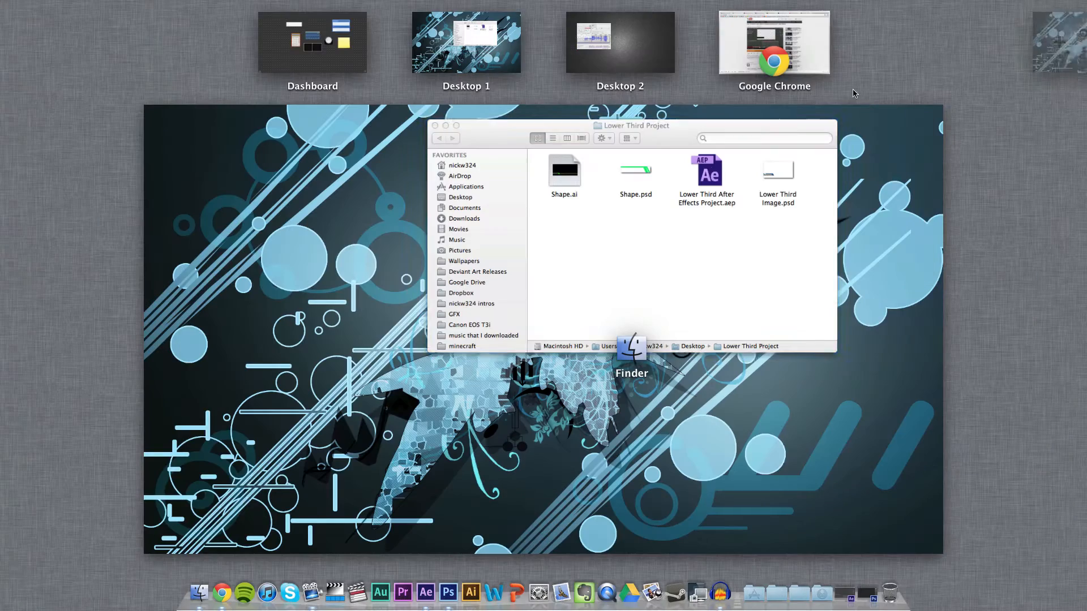
click(695, 179)
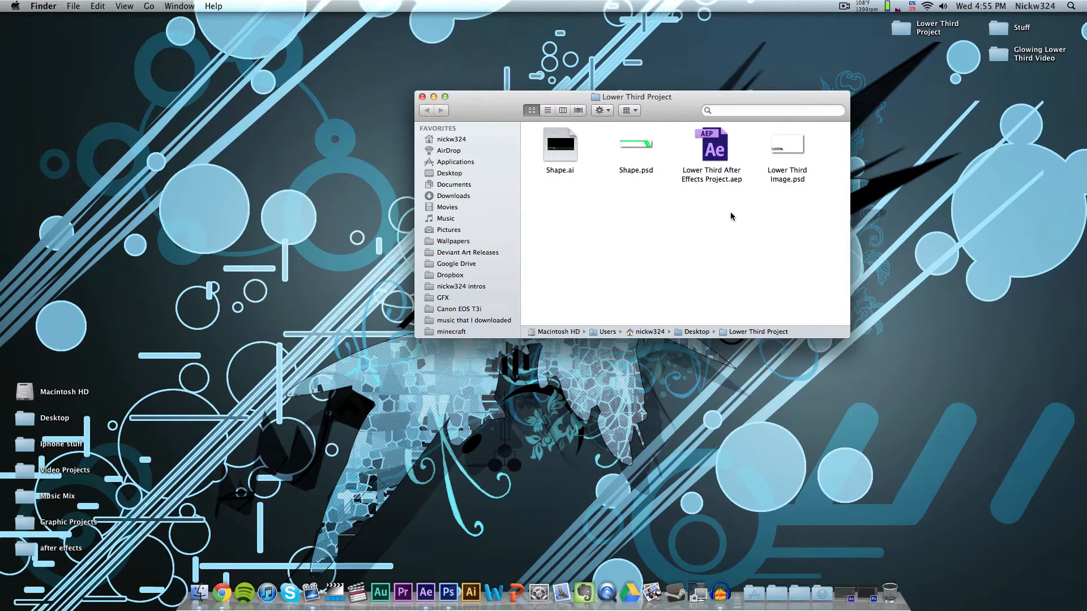
click(719, 149)
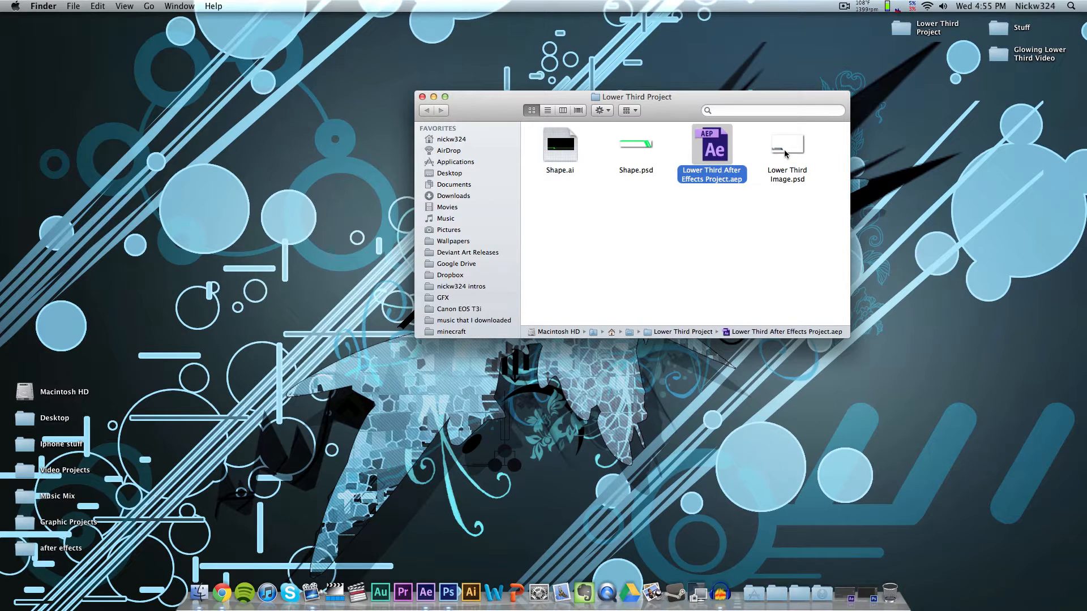
click(786, 152)
click(569, 149)
click(587, 253)
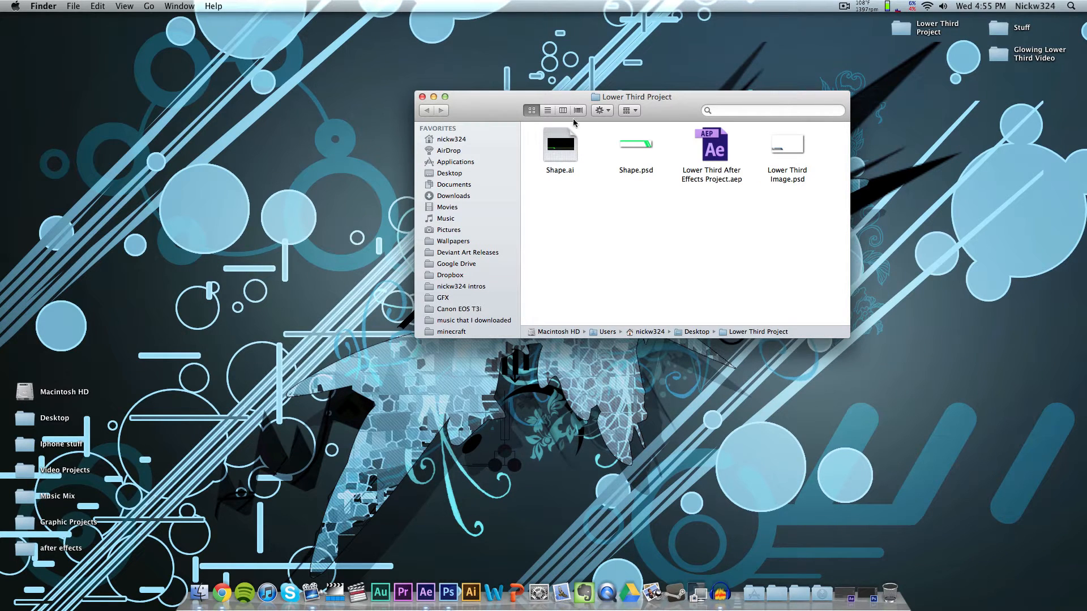
drag(688, 93, 657, 98)
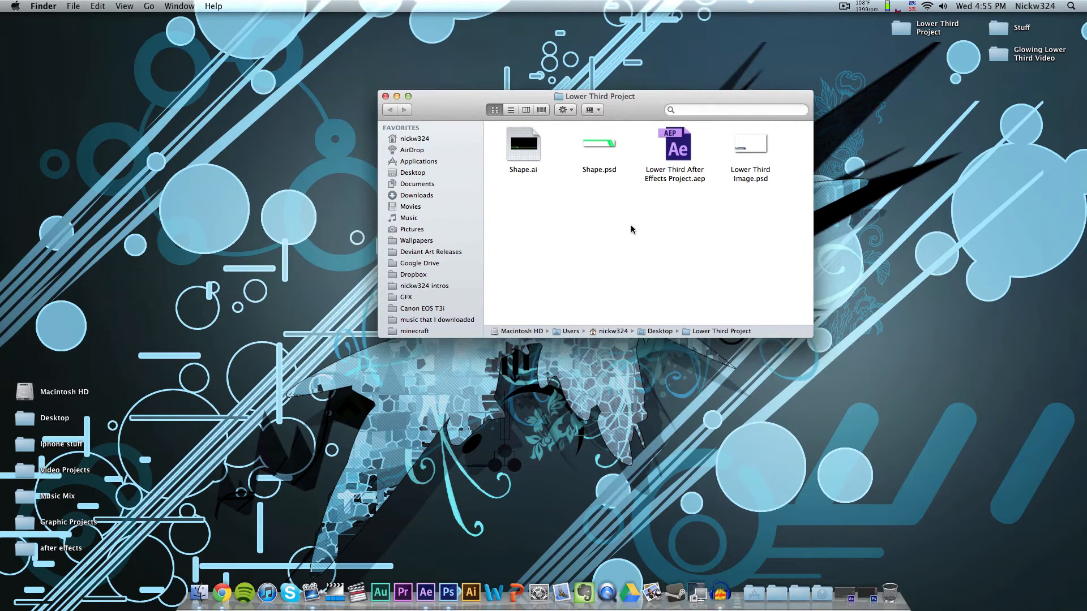
- Switch back to Chrome and look through the open Videohive listings for lower thirds and light flares
key(ctrl+Up)
click(775, 56)
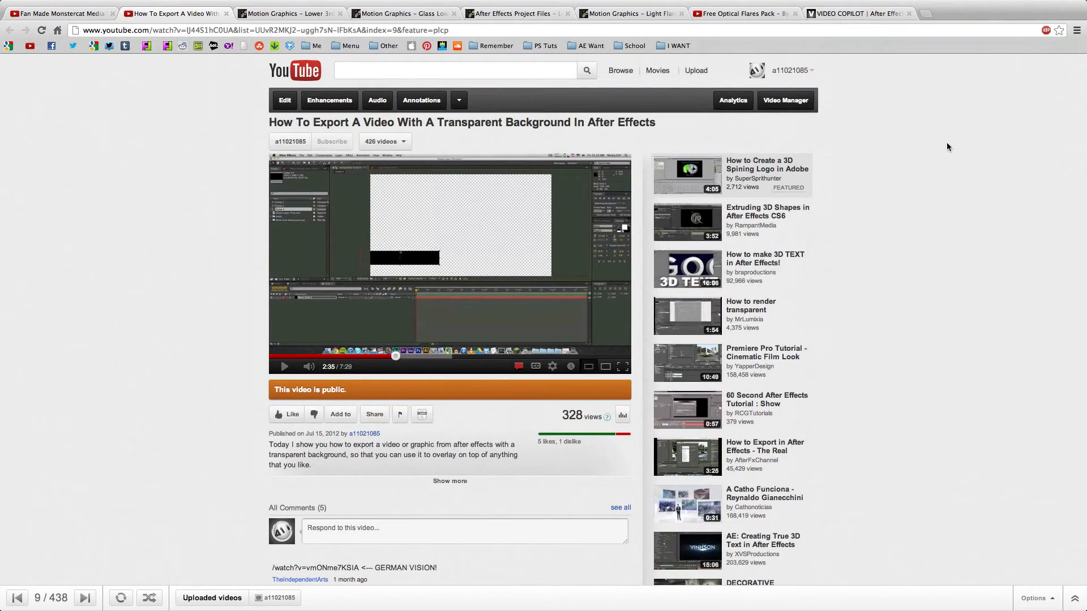
click(322, 16)
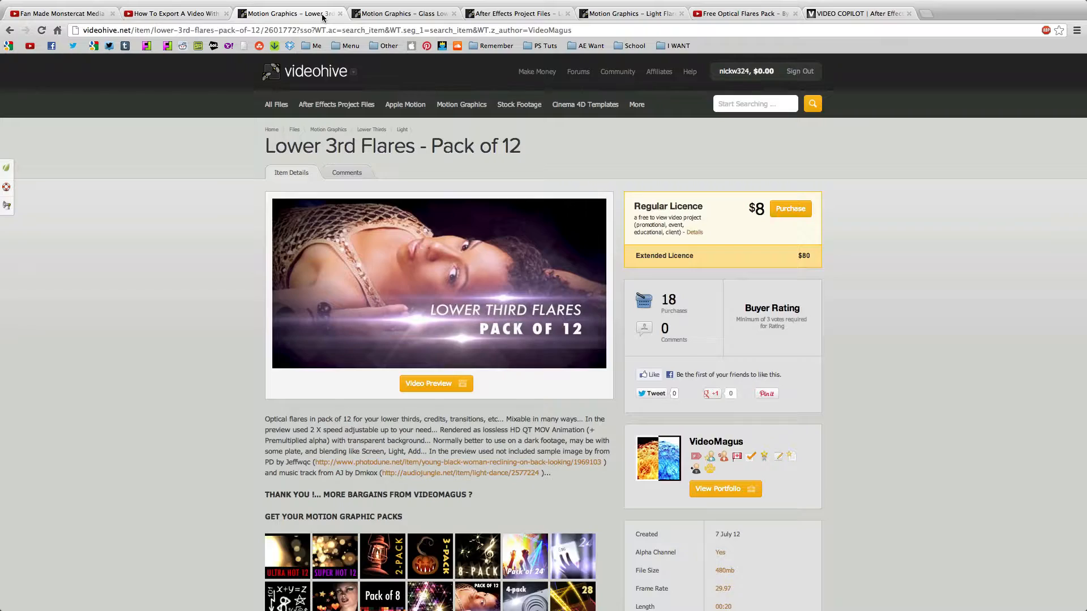
click(405, 17)
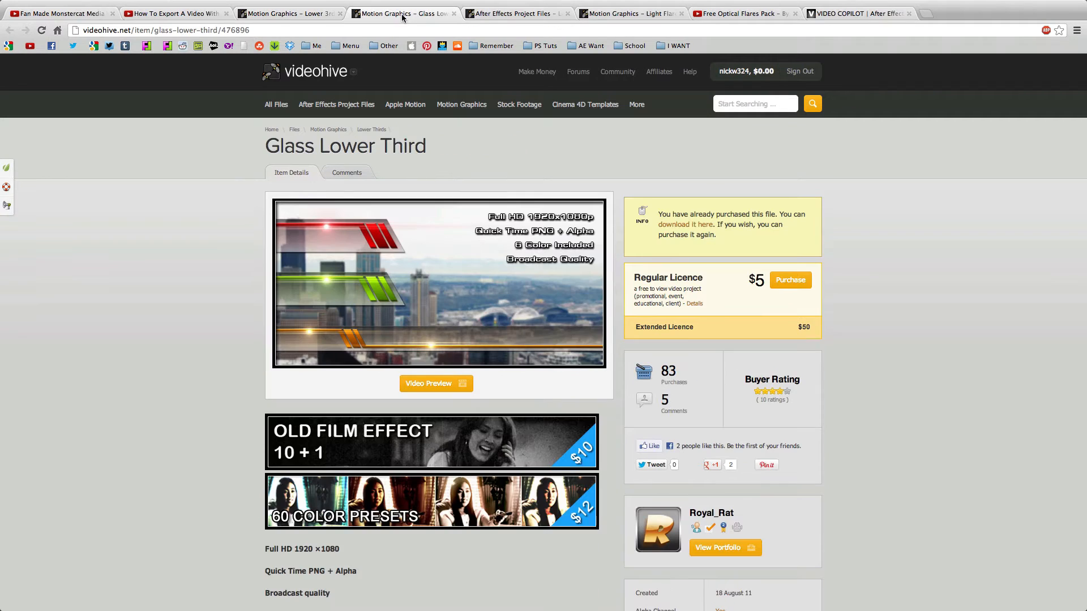
click(521, 18)
click(622, 17)
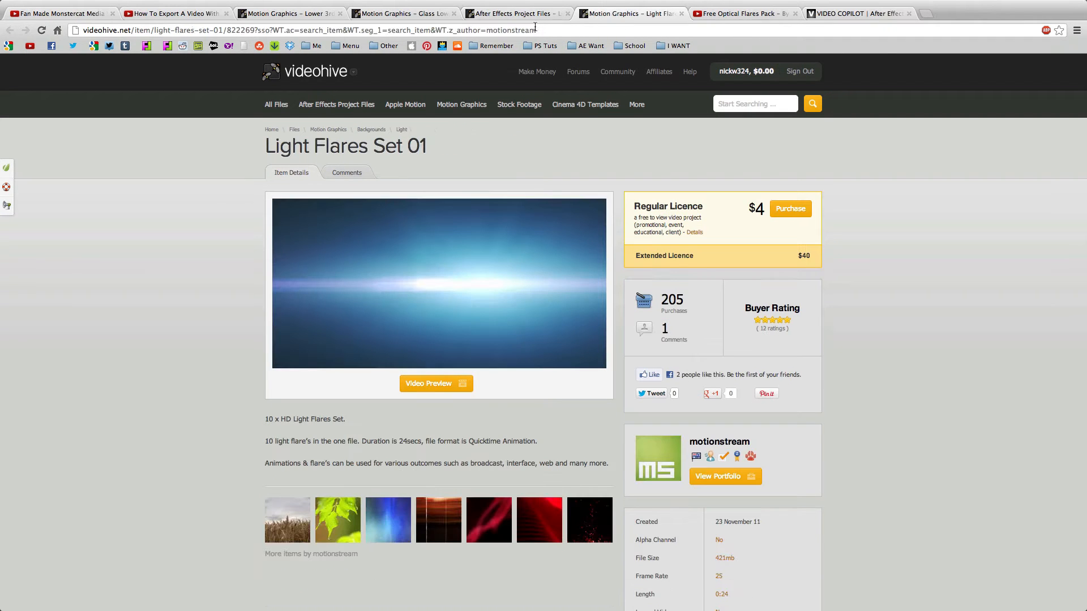
click(535, 19)
click(399, 19)
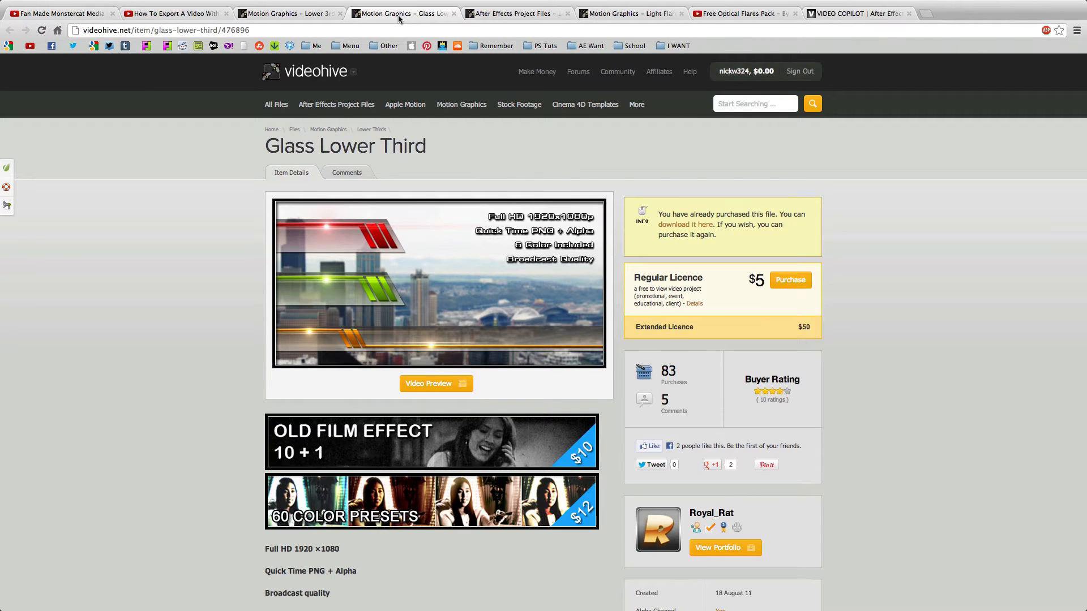
click(289, 17)
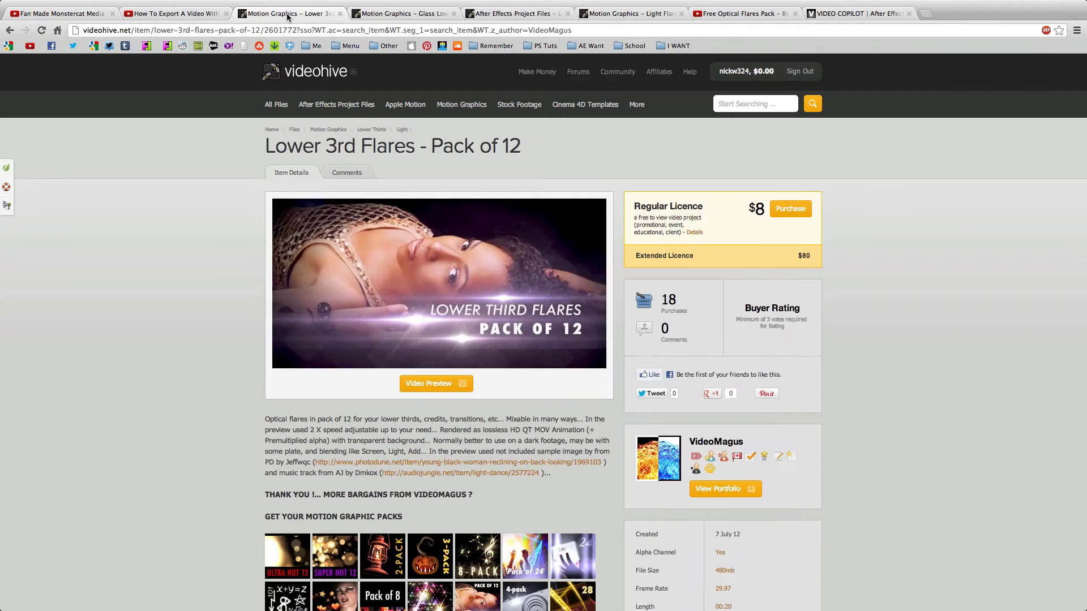
- Compare the Glass Lower Third and Lower Third Optical listings, and view the Lower 3rd Flares and Light Flares Set 01 pages
click(384, 15)
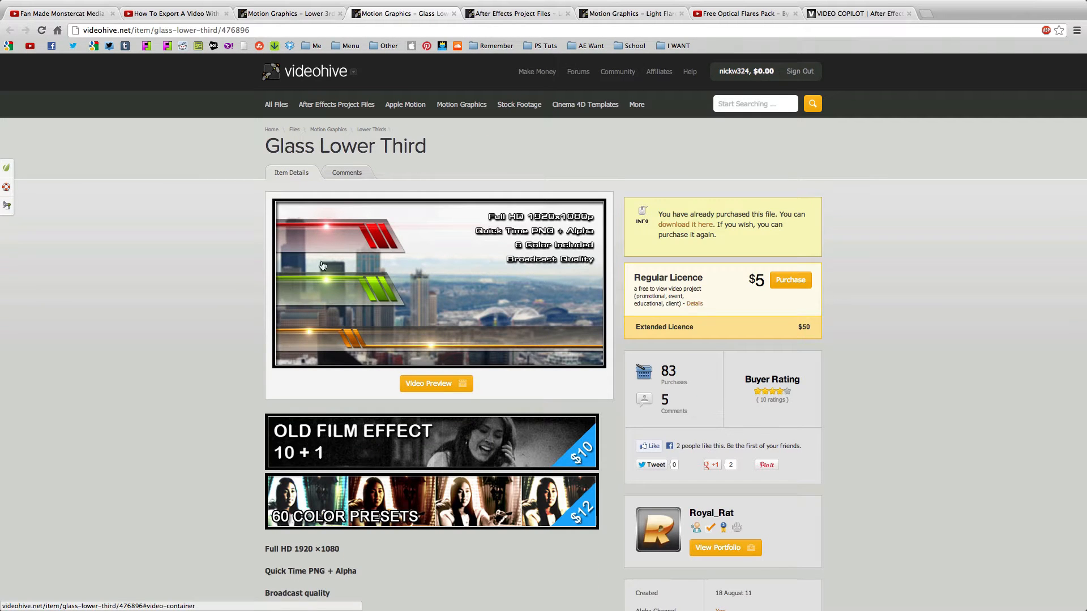
click(505, 11)
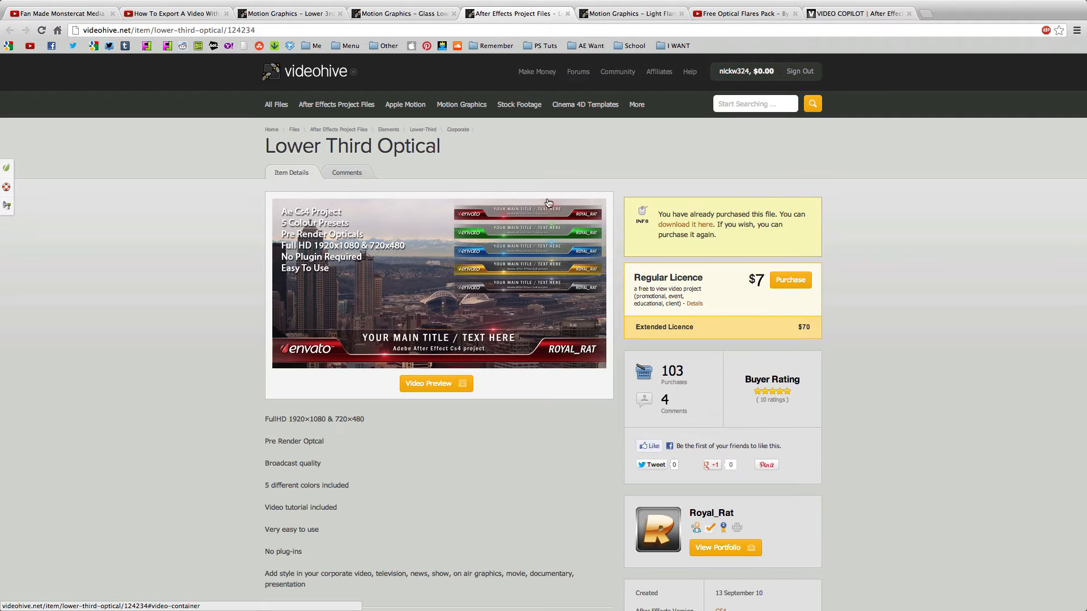
click(439, 13)
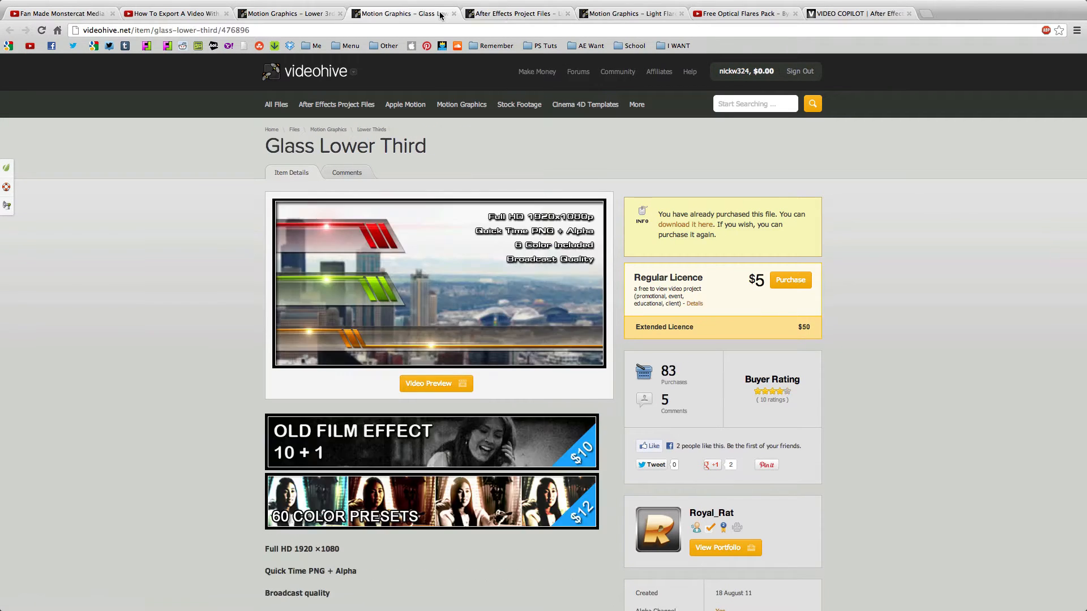
click(503, 14)
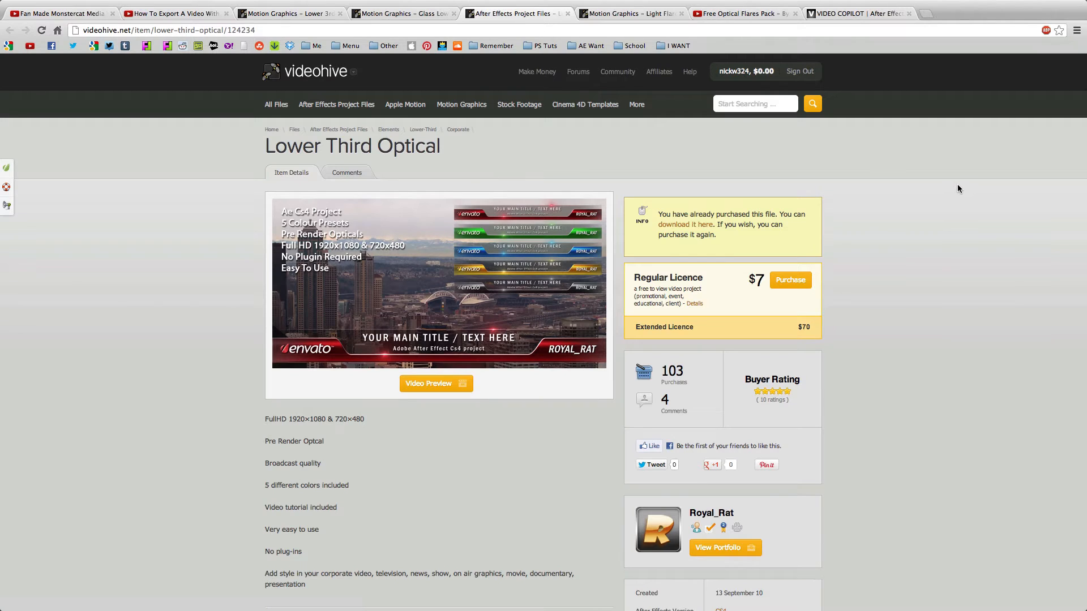
click(305, 14)
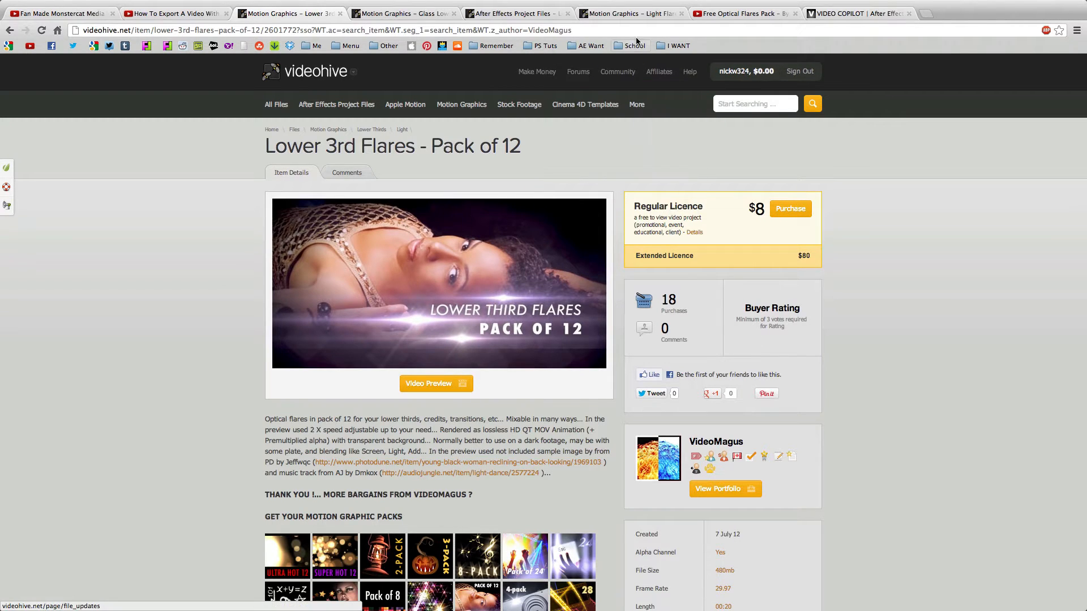
click(637, 16)
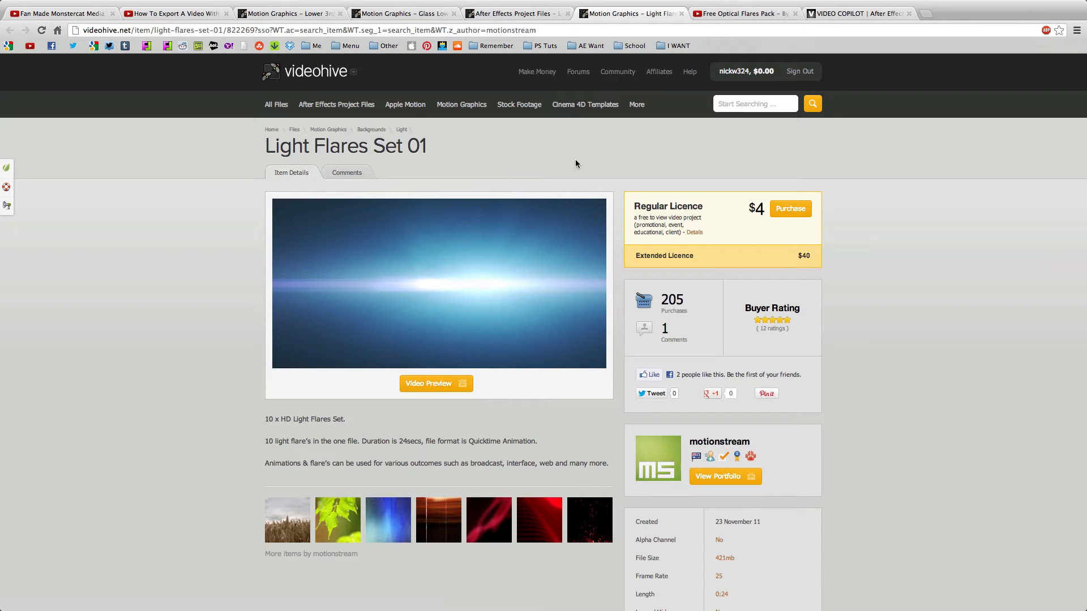
- Skip the Free Optical Flares Pack video by FriskyFx ahead to 0:42 and expand its full description
click(742, 16)
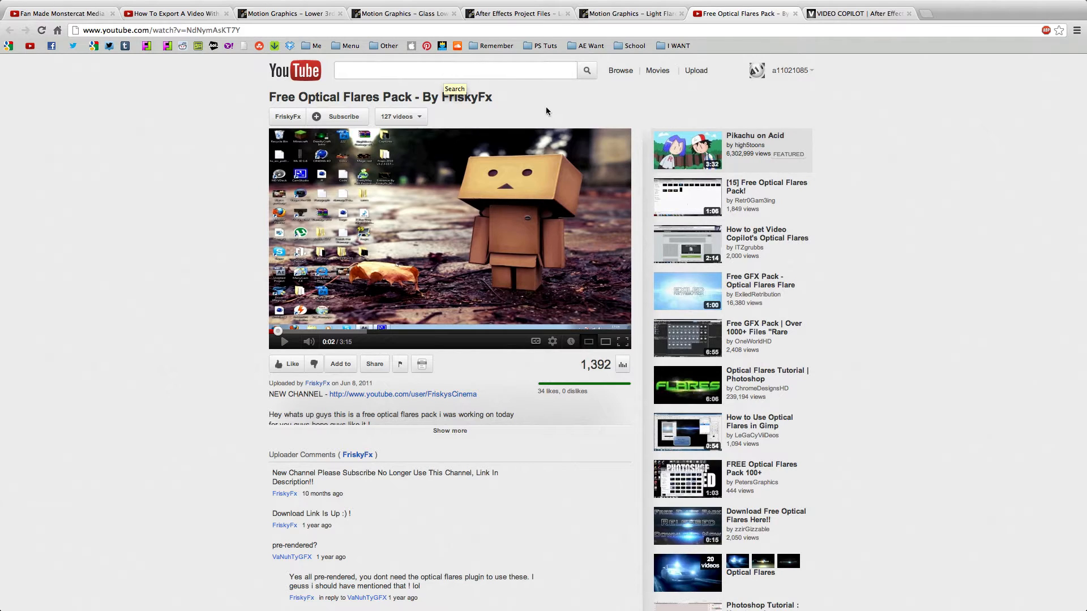
click(349, 331)
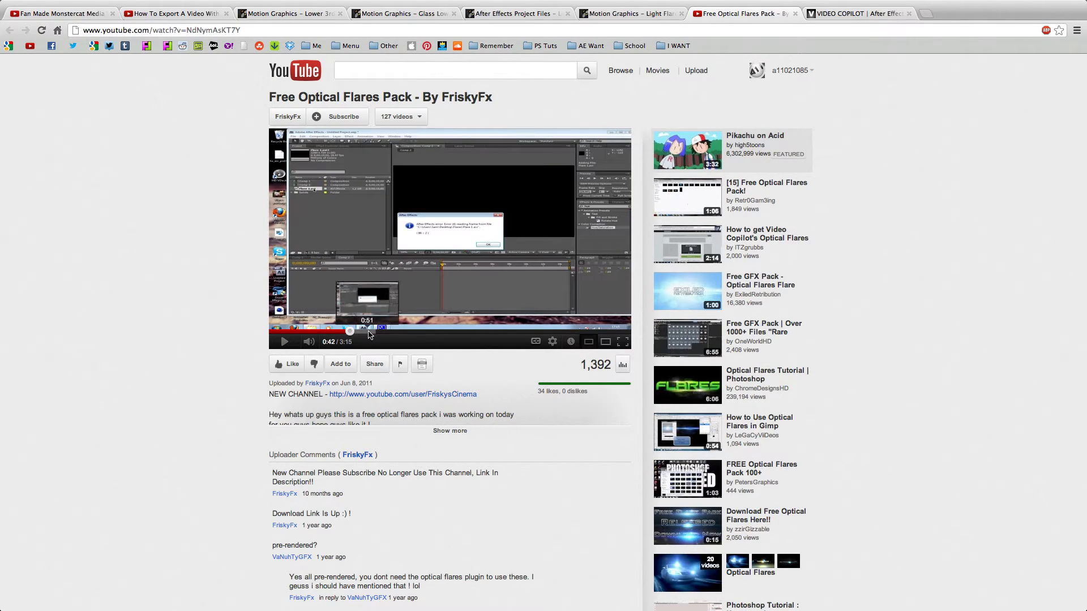
click(450, 430)
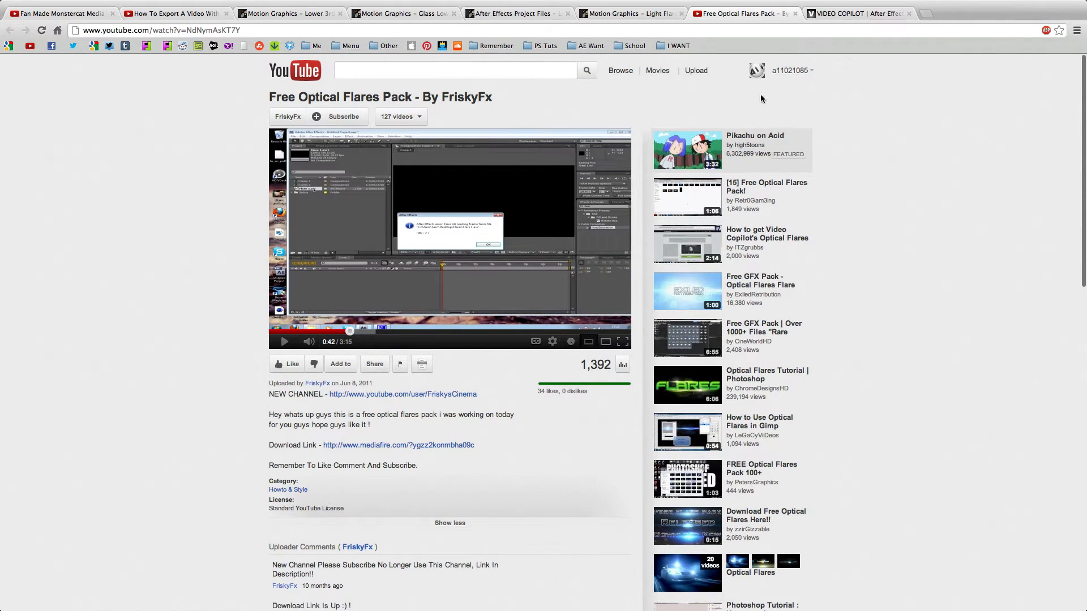
- Switch to Finder and open the Flares folder from Downloads
mouse_move(1085, 1)
click(633, 179)
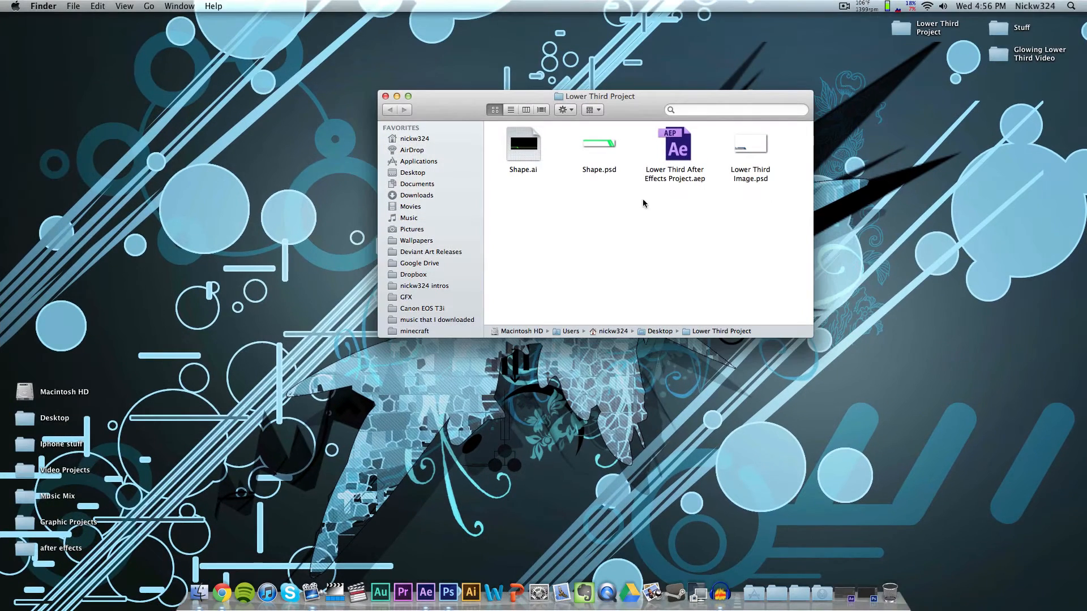
click(821, 592)
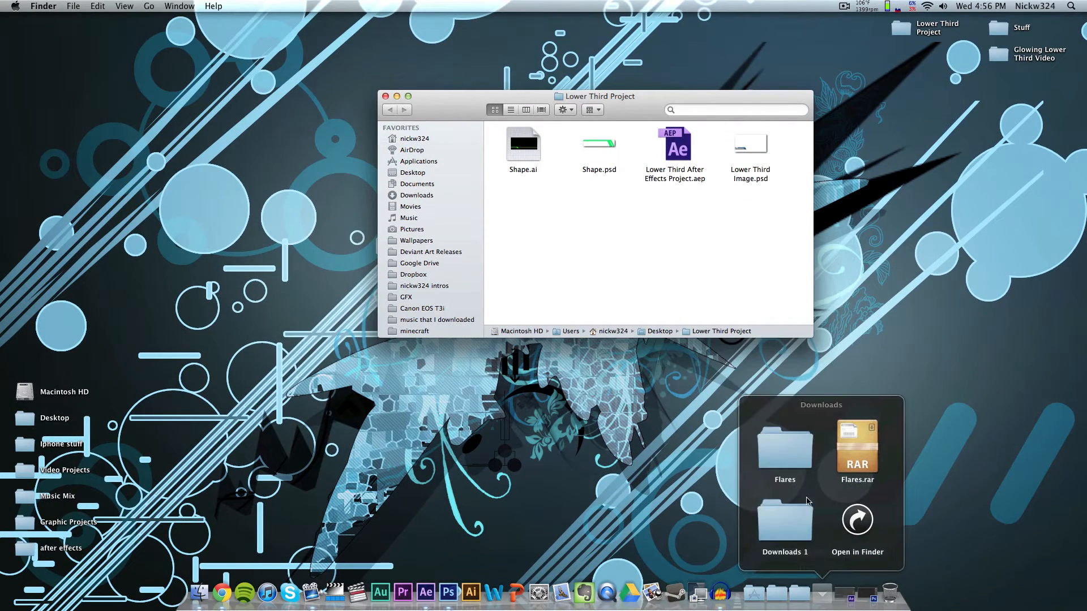
click(801, 455)
click(795, 524)
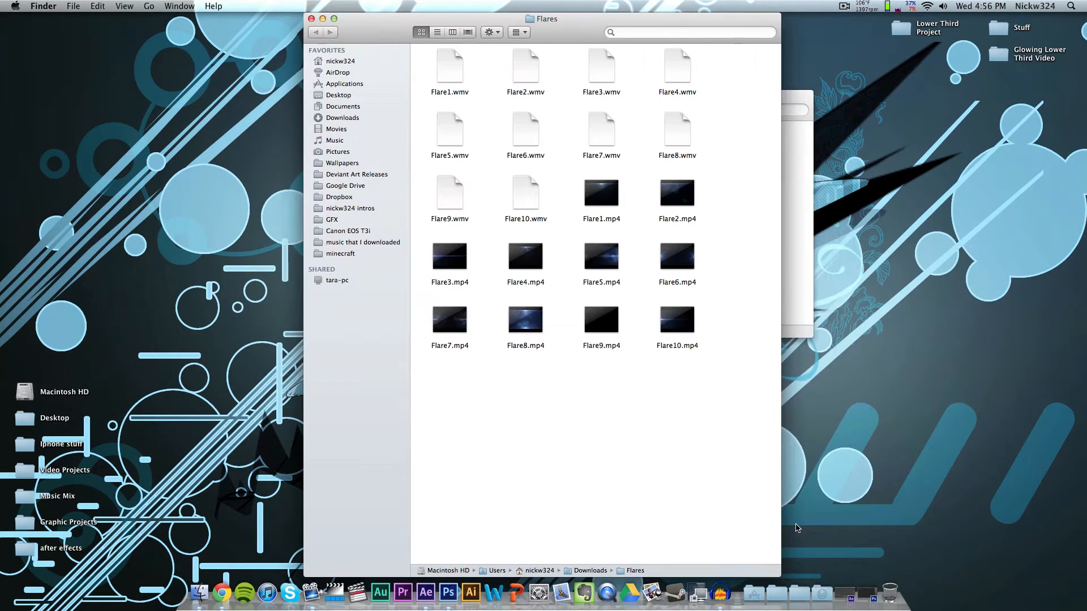
- Preview the Flare1.mp4 and Flare2.mp4 clips and close the Flares folder window
click(445, 76)
click(526, 70)
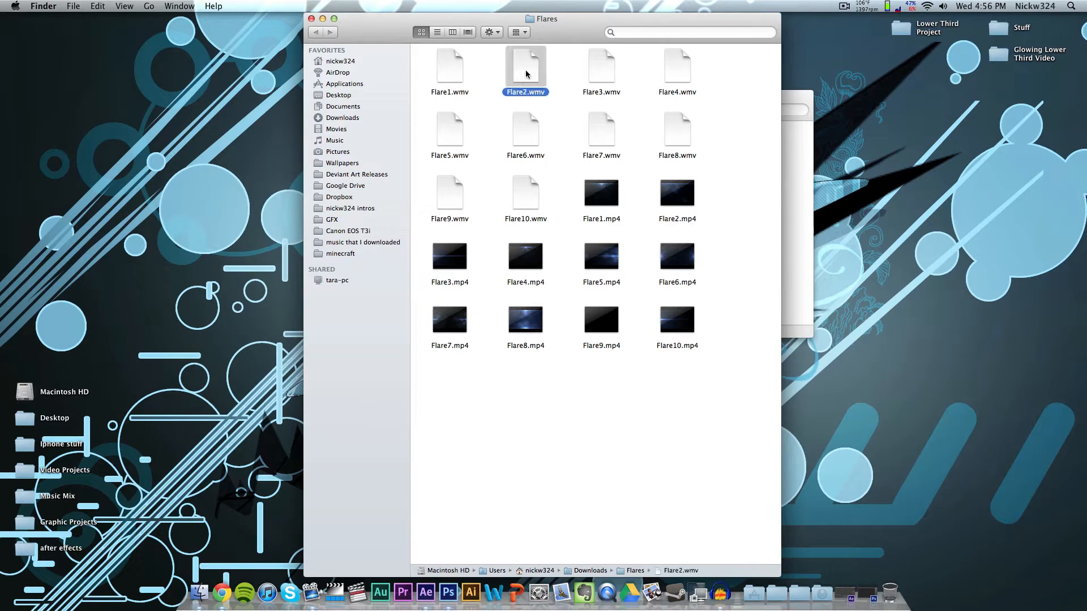
click(557, 74)
click(608, 196)
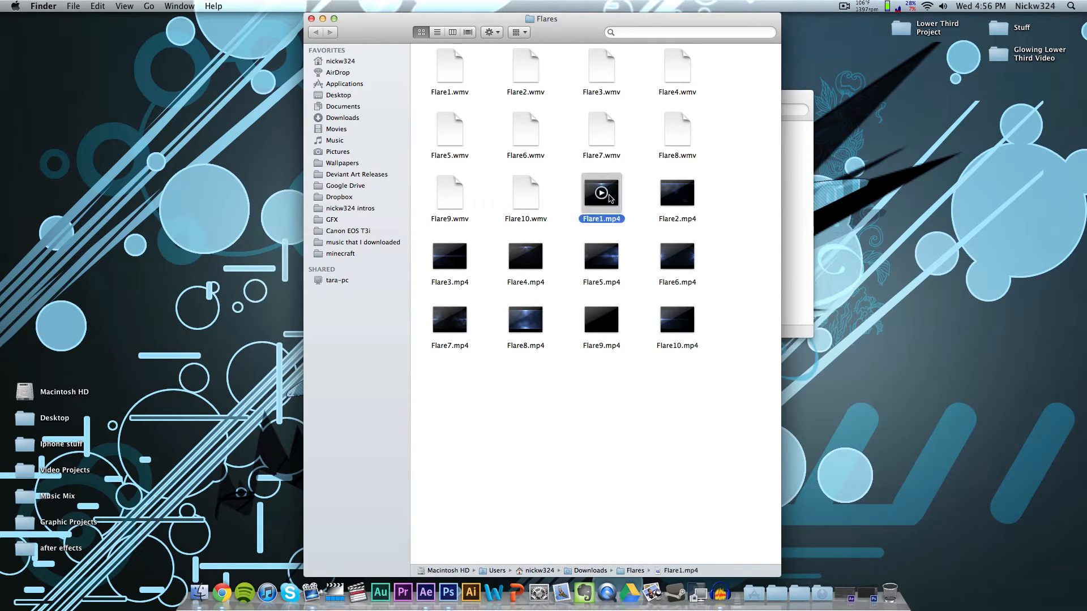
key(space)
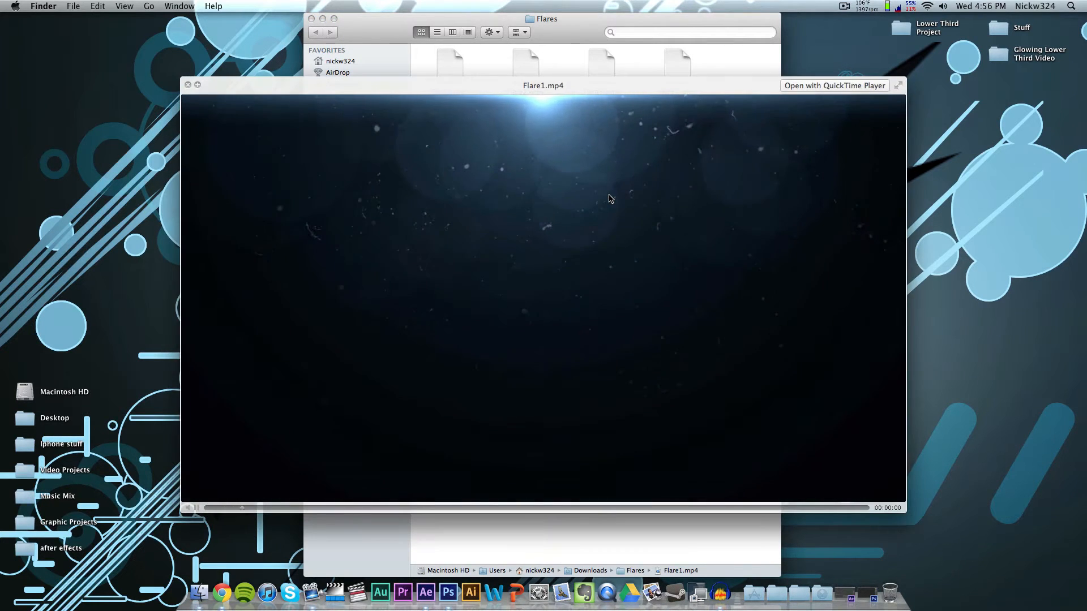
key(Right)
key(space)
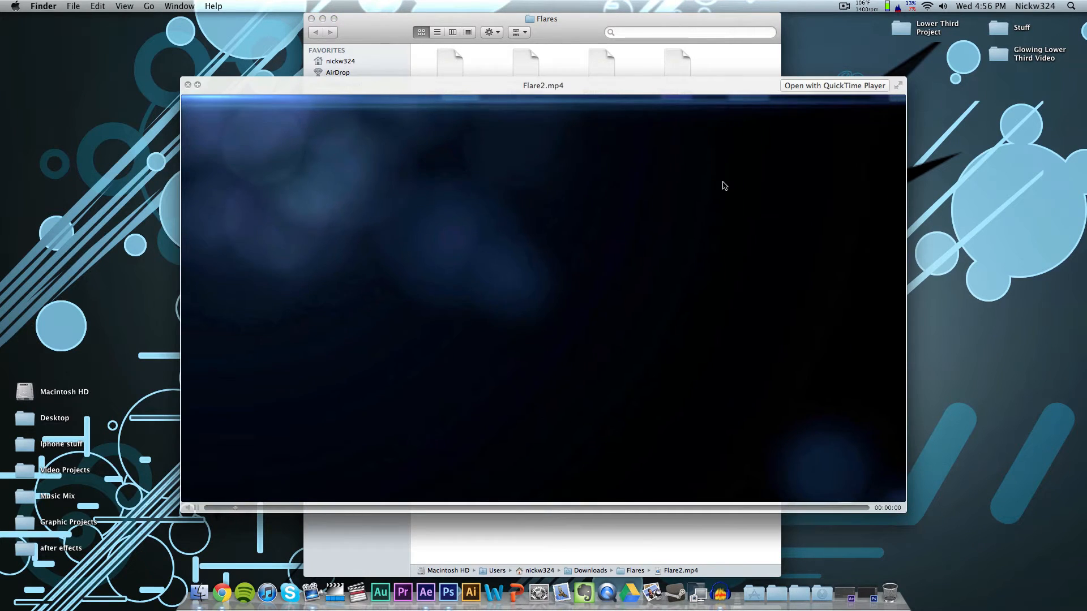
key(space)
click(722, 103)
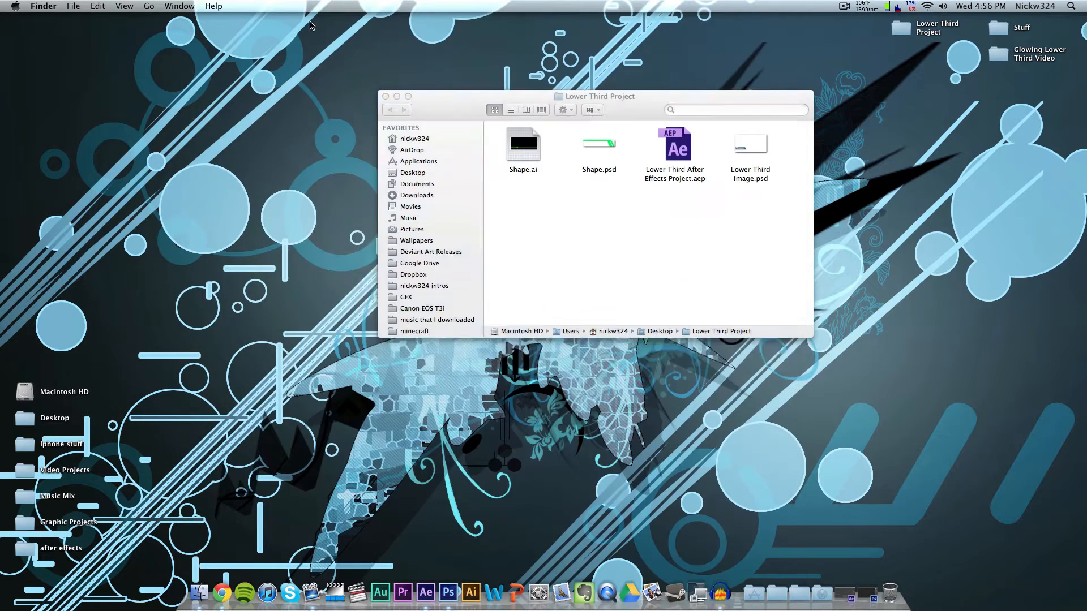
click(311, 19)
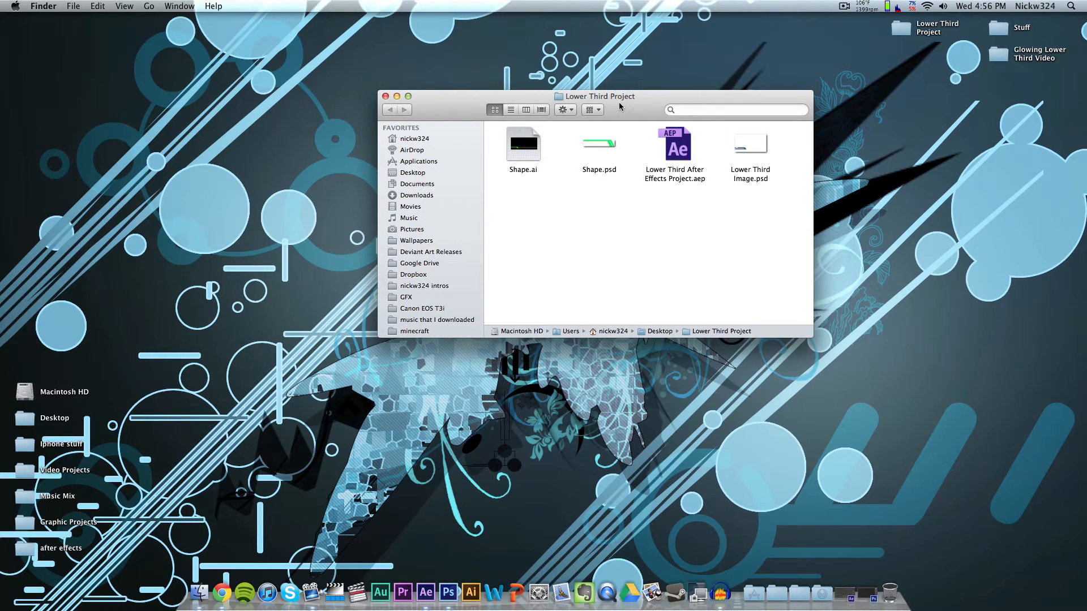
- Look over Shape.ai, Shape.psd, the After Effects project and Lower Third Image.psd in the Lower Third Project folder
drag(619, 103, 599, 99)
click(658, 138)
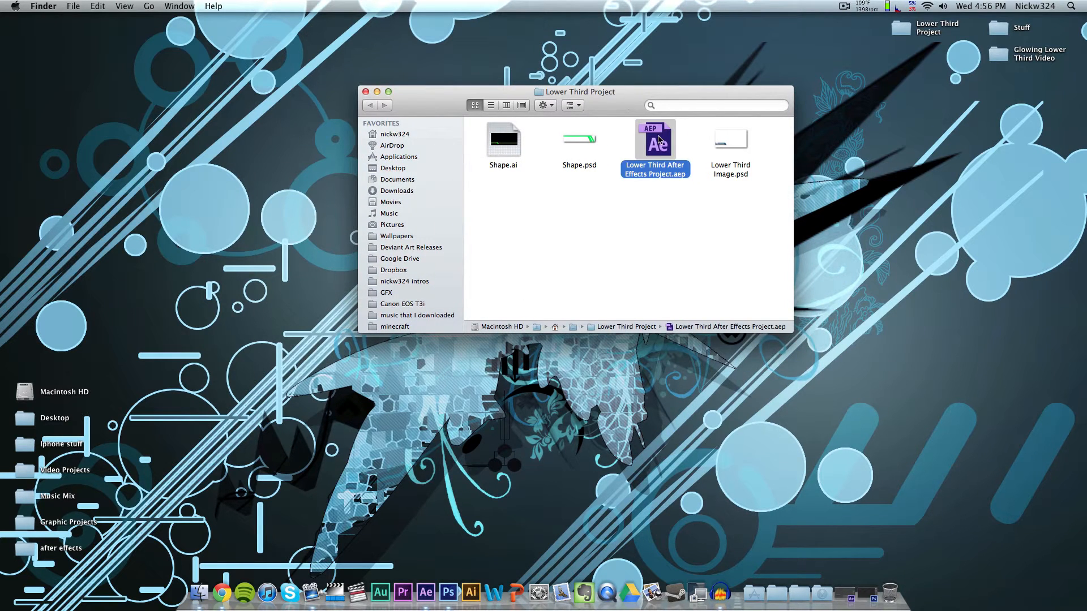
click(729, 140)
click(723, 249)
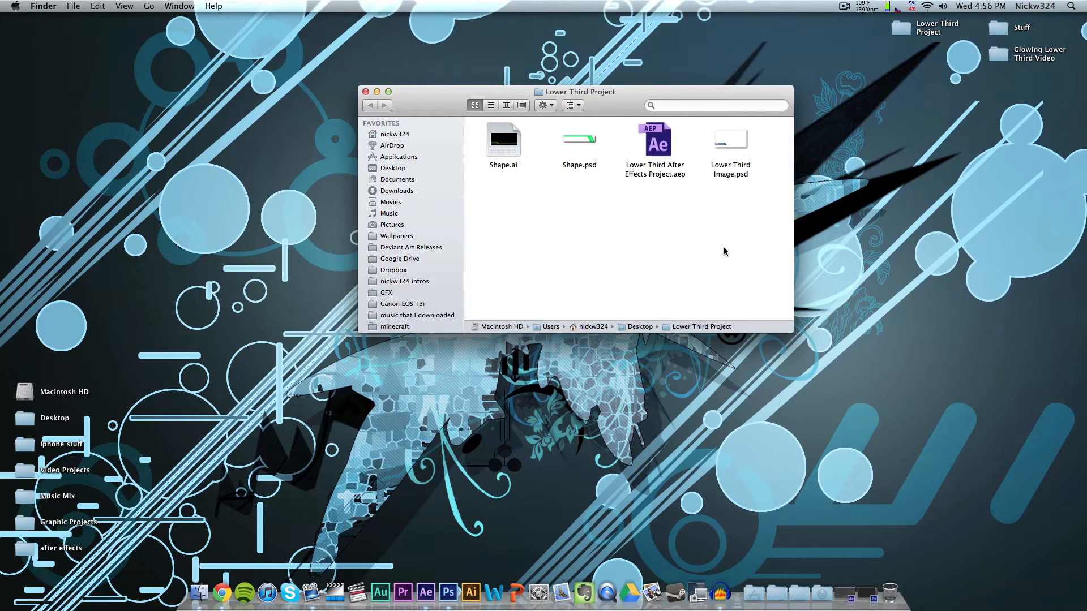
click(502, 137)
click(578, 139)
click(510, 137)
click(544, 149)
click(661, 148)
key(space)
key(space)
click(708, 209)
- Open Lower Third Image.psd in Photoshop and inspect its layers, including the contents of the Shape group
double_click(730, 141)
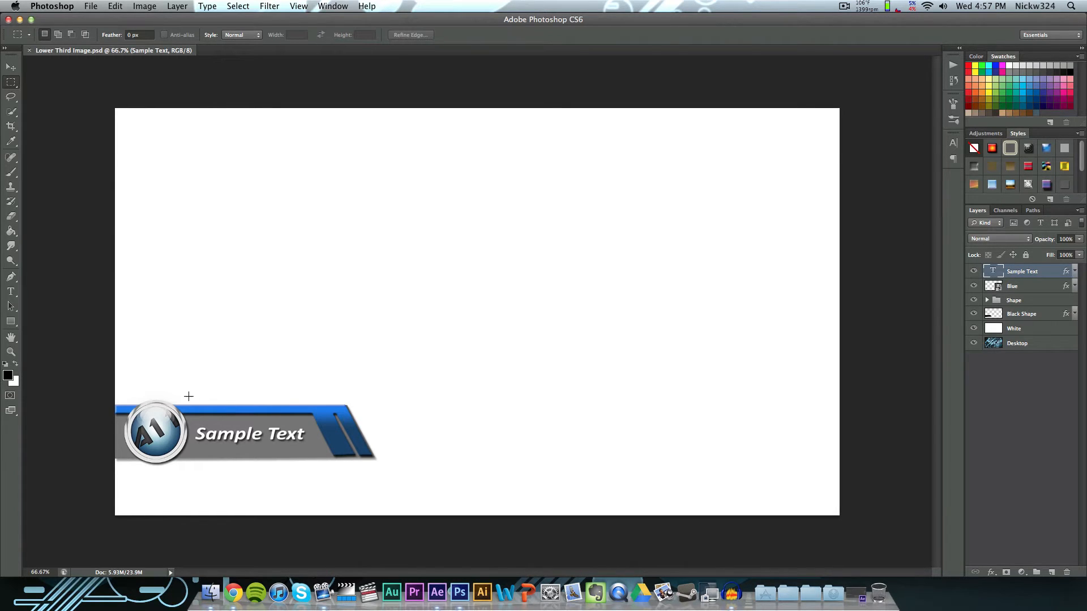
click(11, 67)
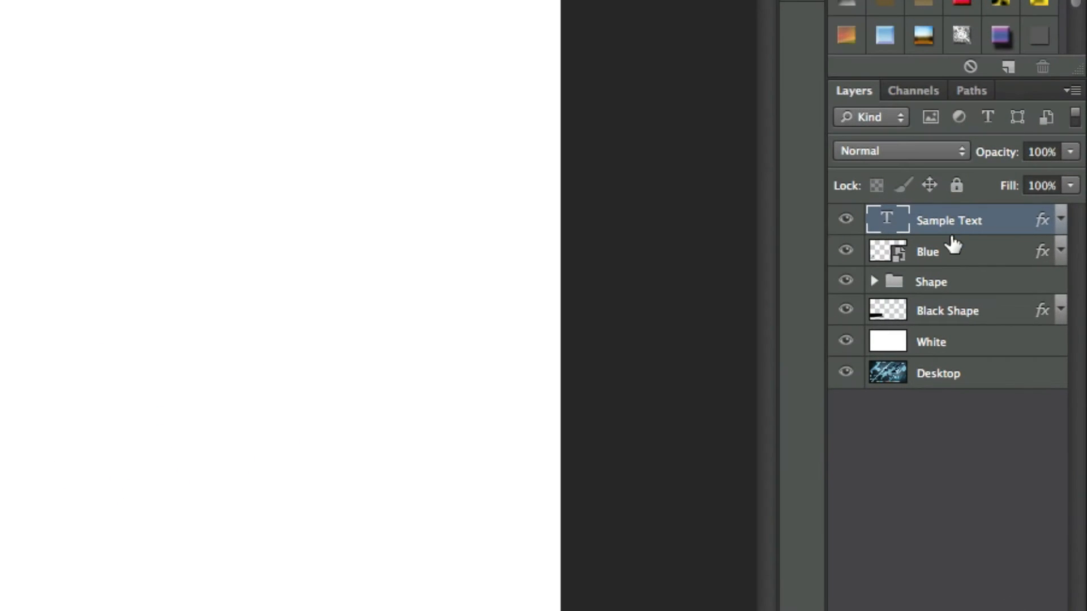
click(954, 256)
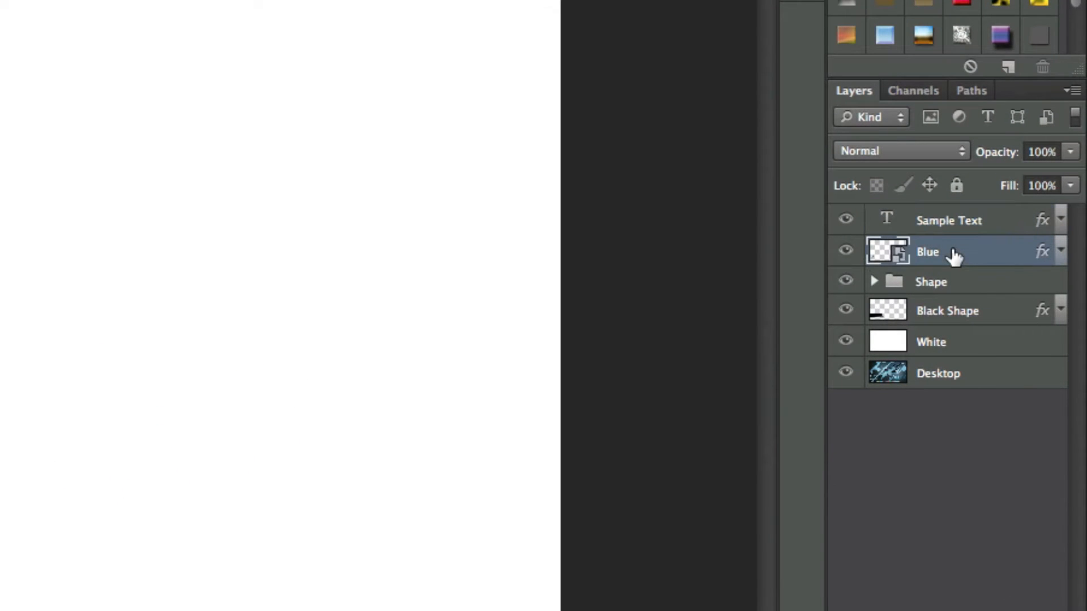
click(874, 282)
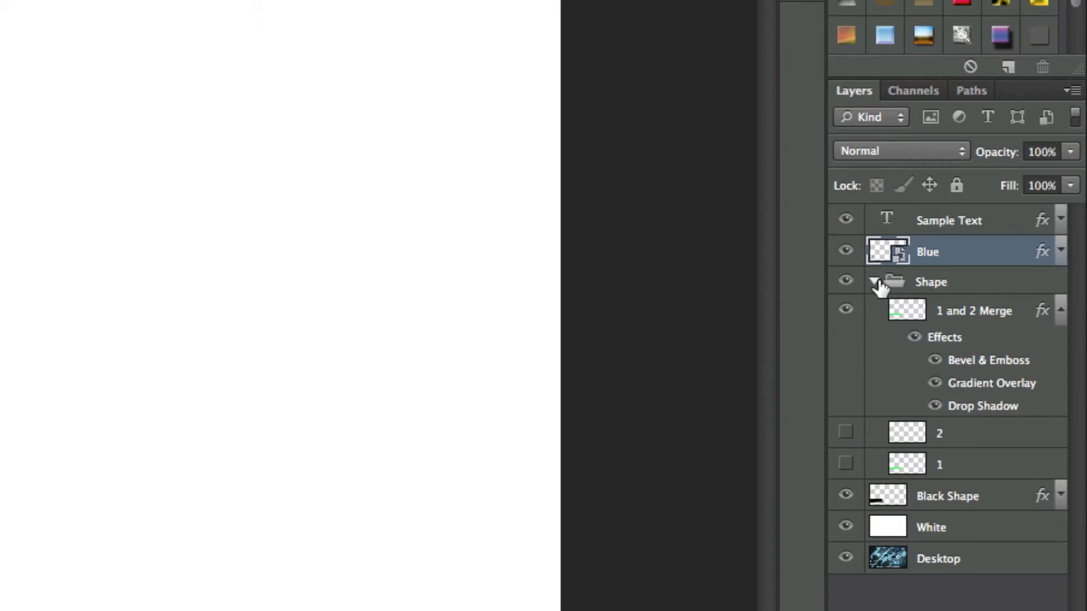
click(873, 281)
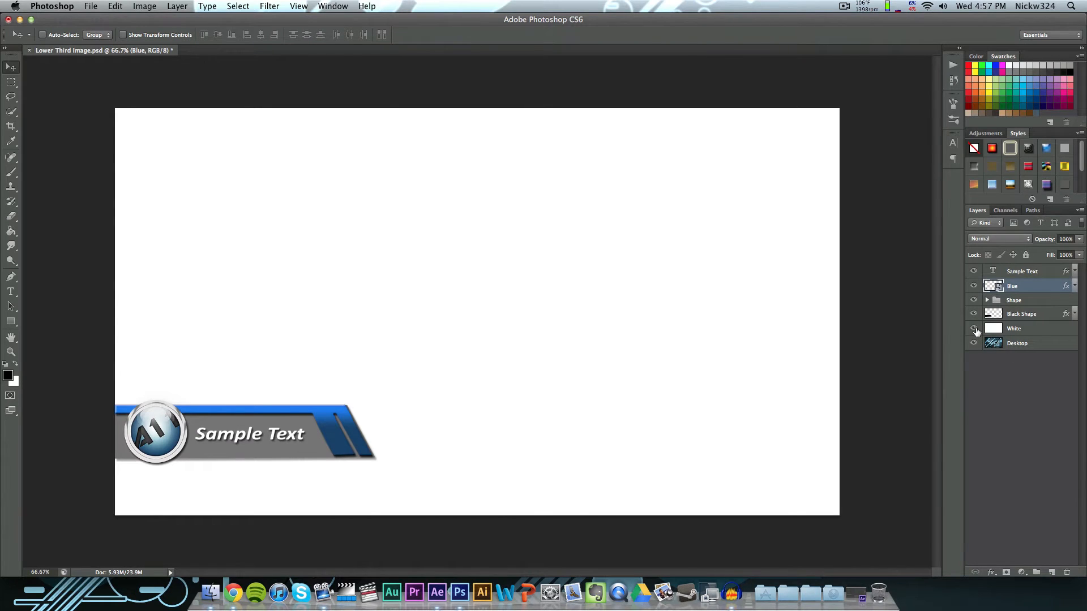
- Toggle the White layer's visibility to compare the lower third over the desktop screenshot and over white
click(974, 328)
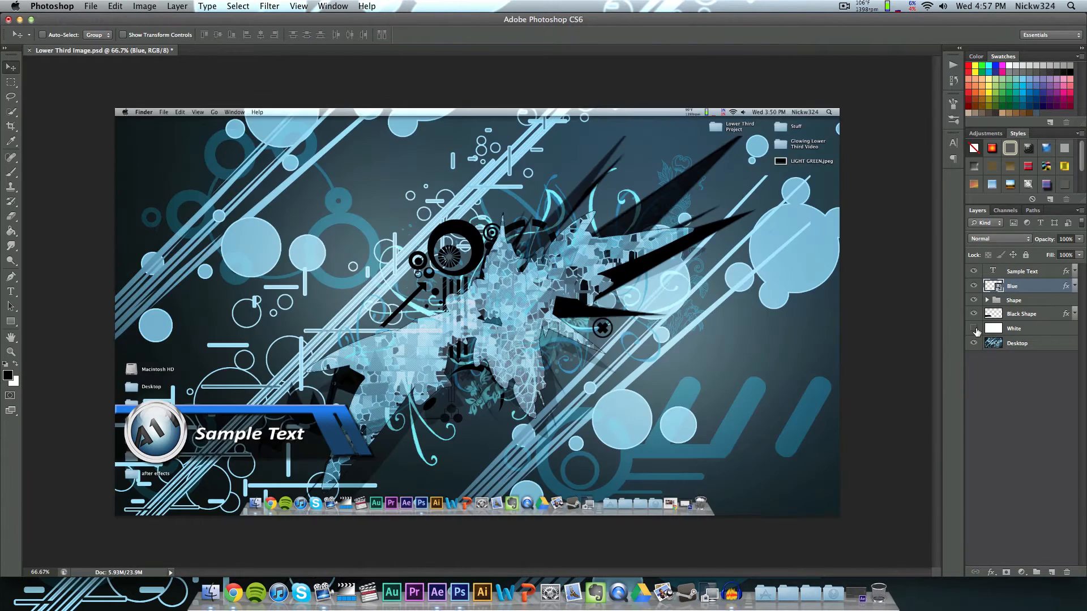
click(974, 328)
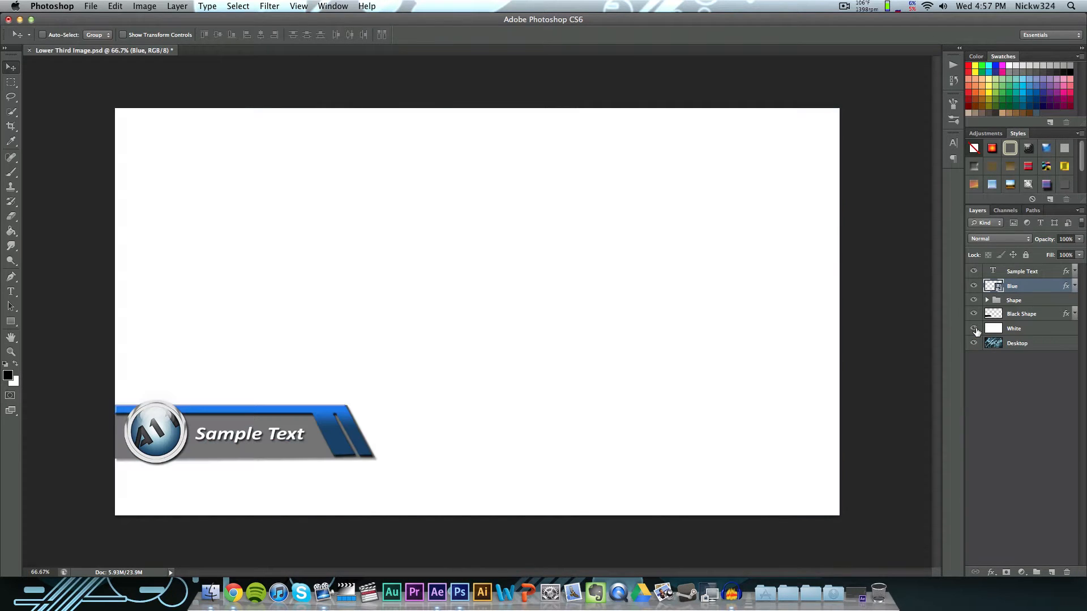
click(974, 328)
click(974, 328)
click(974, 328)
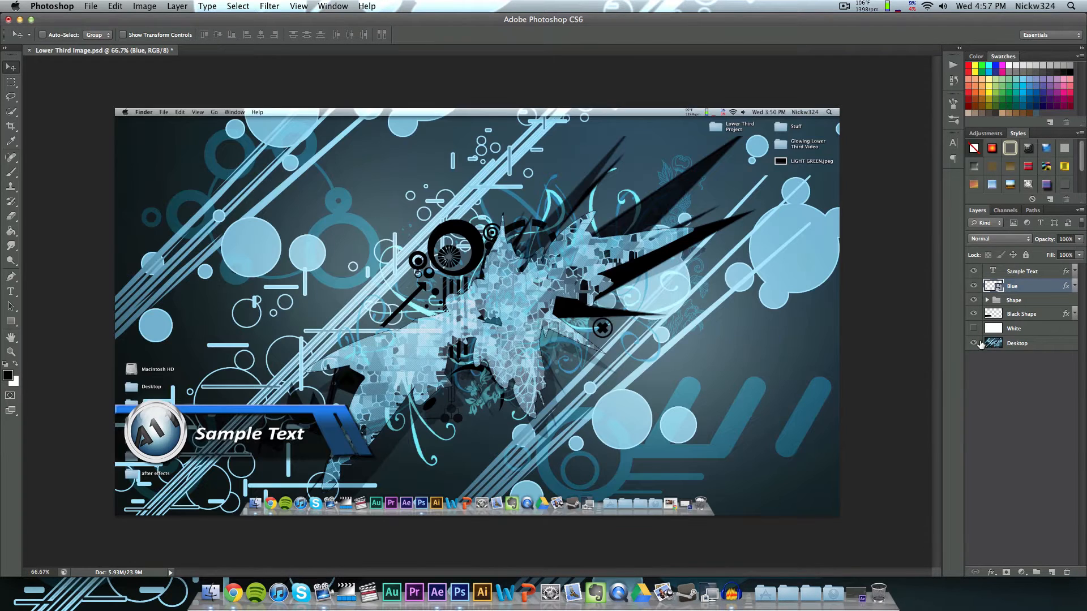
click(974, 329)
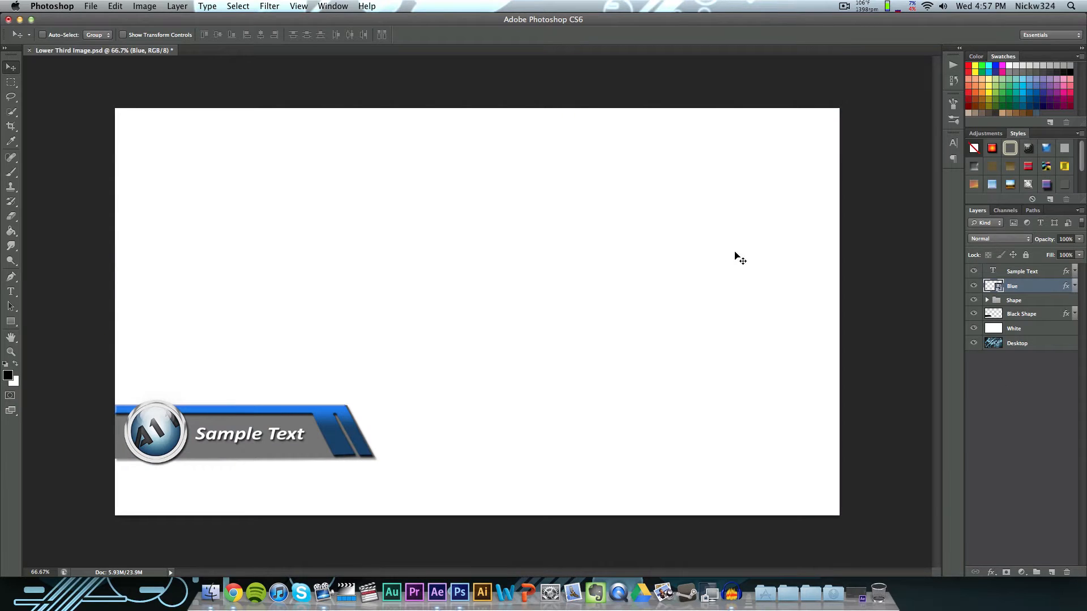
- Examine the Save As options for Lower Third Image.psd, including the Photoshop format and Layers setting, and dismiss the dialog
click(87, 6)
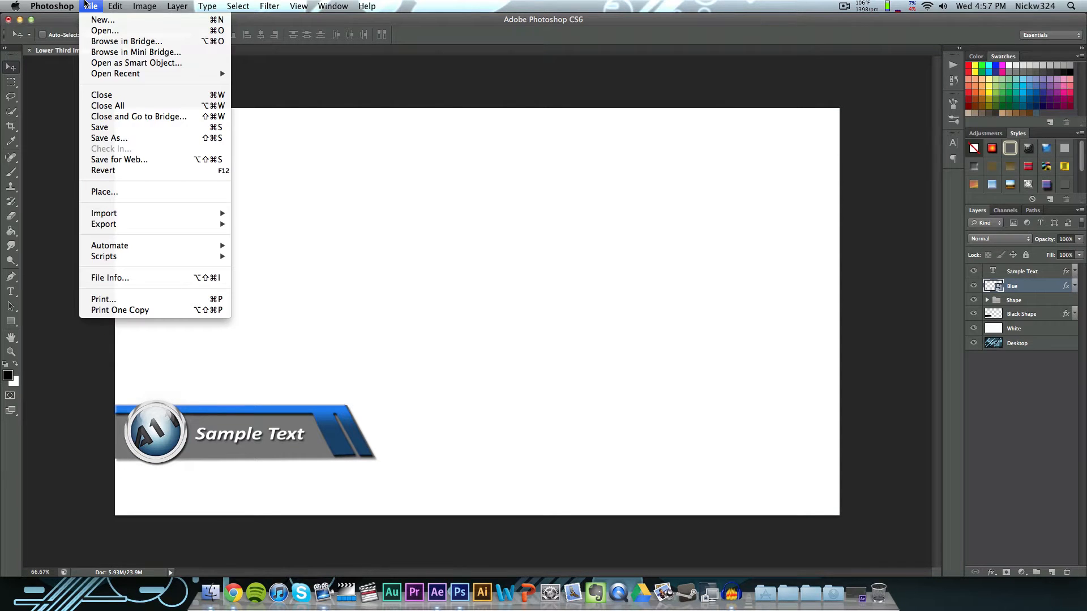
click(113, 138)
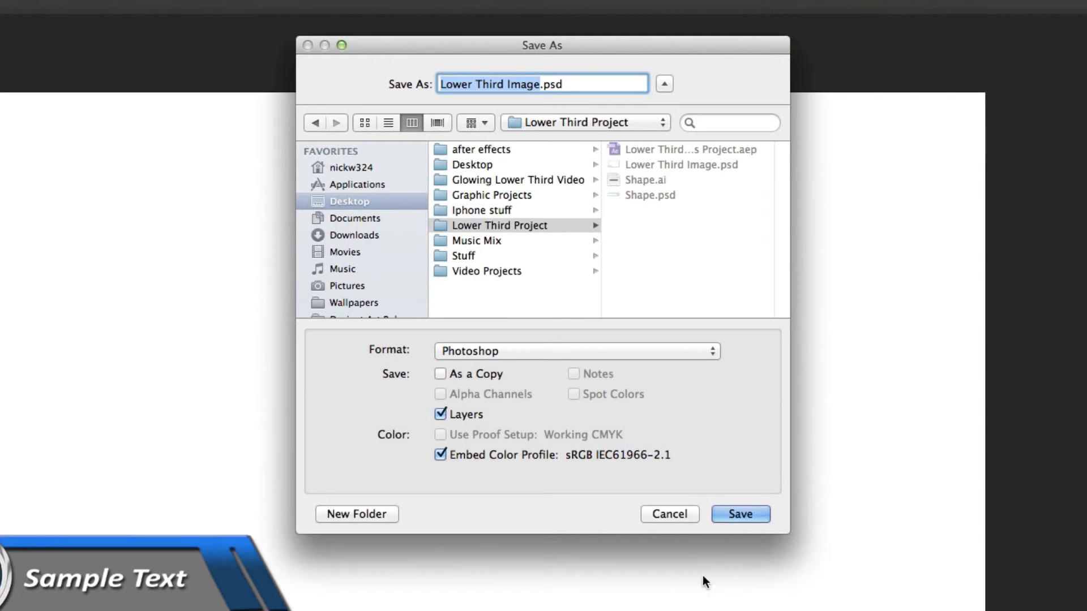
click(628, 391)
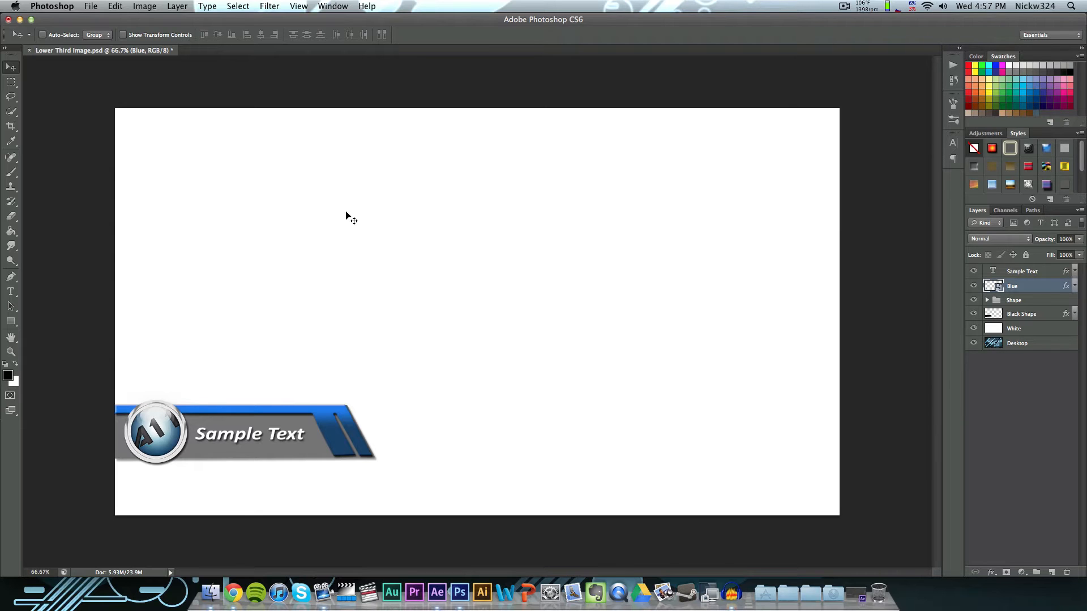
- Quit Photoshop without saving changes to Lower Third Image.psd and return to the Lower Third Project folder
click(51, 7)
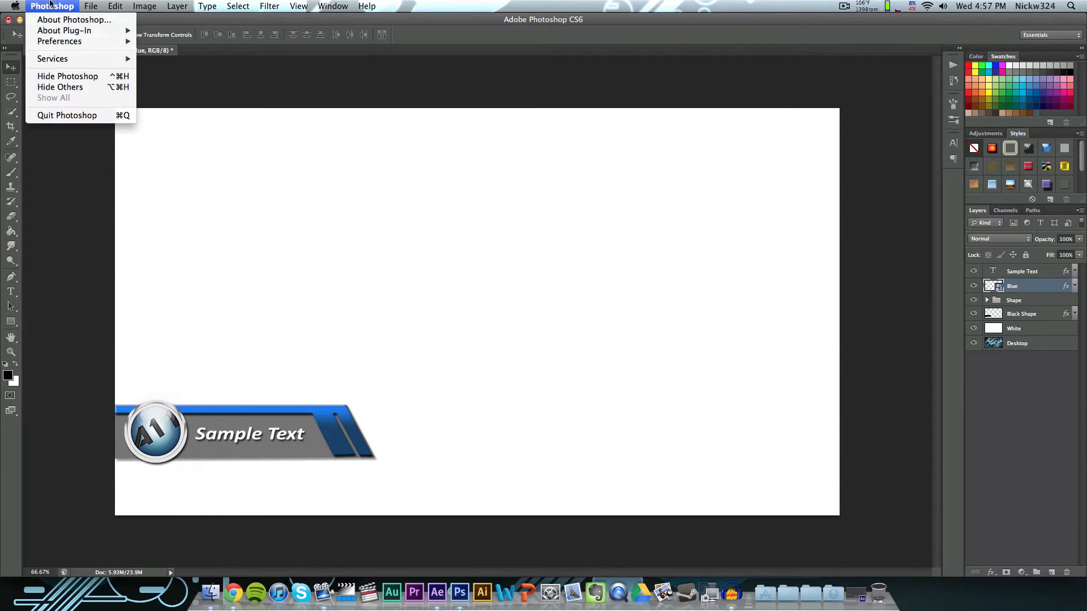
click(94, 116)
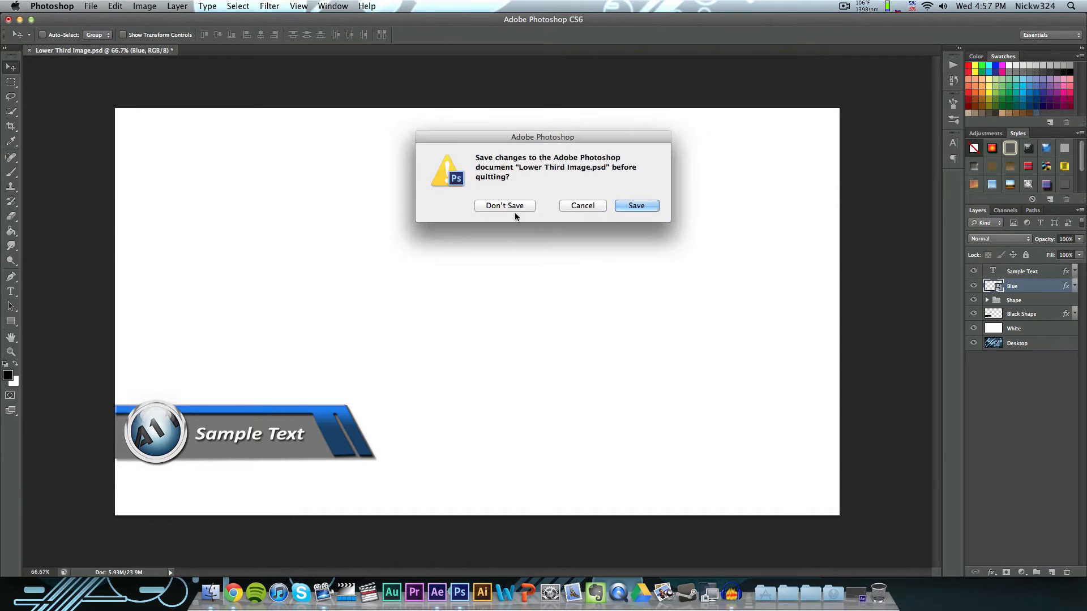
click(512, 208)
click(589, 246)
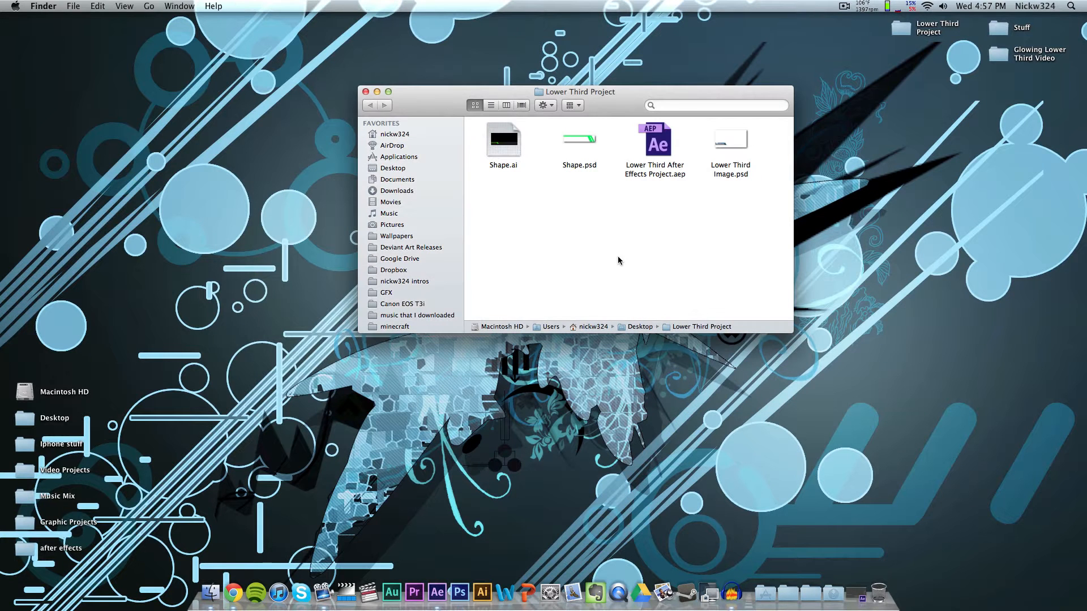
- Open Lower Third After Effects Project.aep in After Effects and scrub through the opening of the finished lower third animation
click(645, 172)
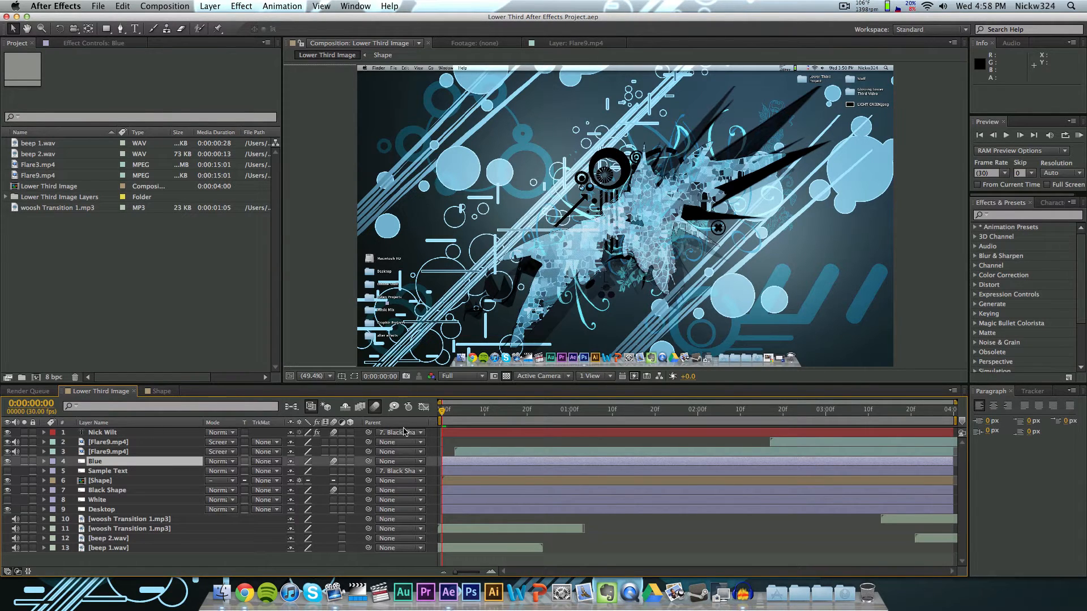
click(467, 412)
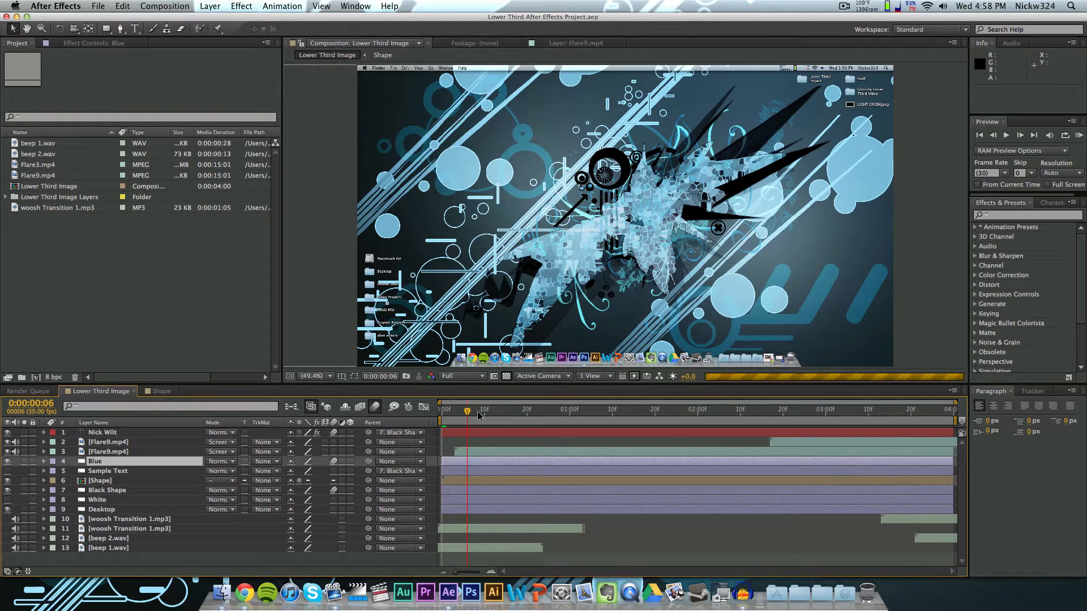
drag(478, 414, 576, 417)
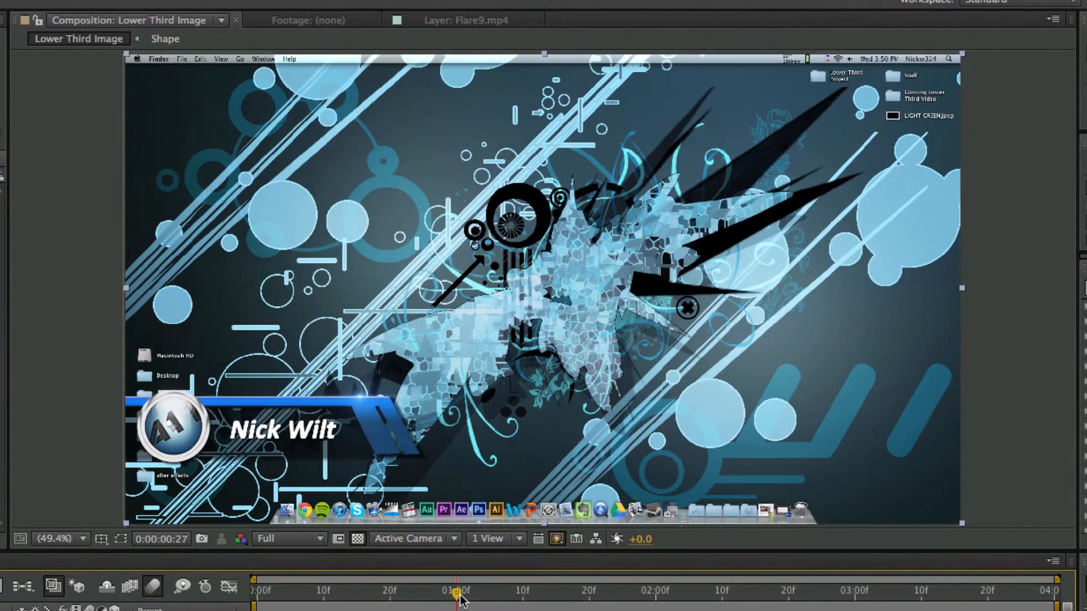
drag(460, 600, 374, 604)
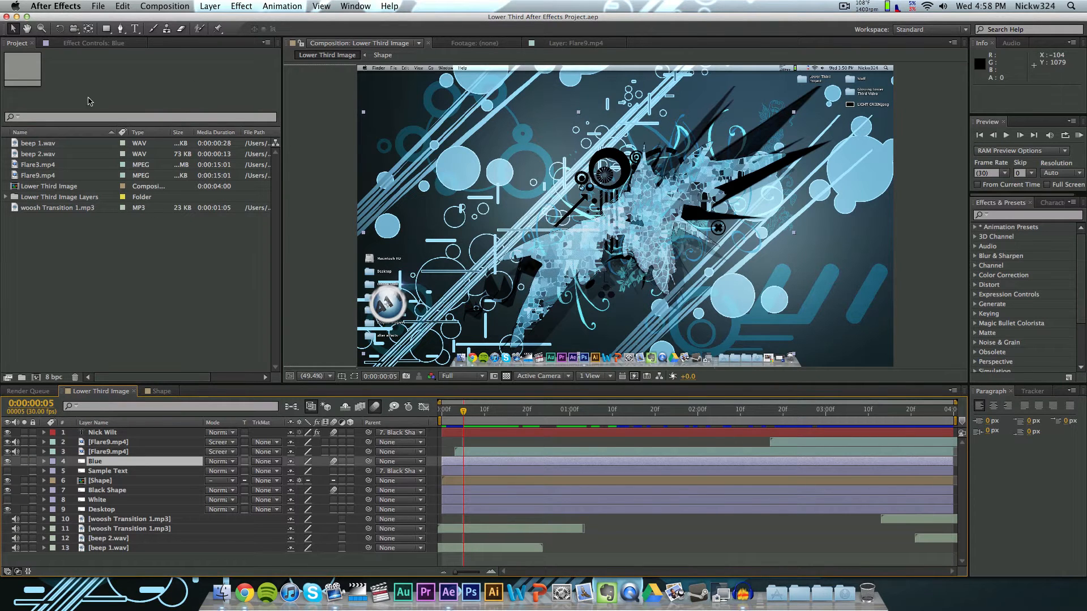
- Import Lower Third Image.psd from the project folder into After Effects as a Composition with Editable Layer Styles
click(221, 592)
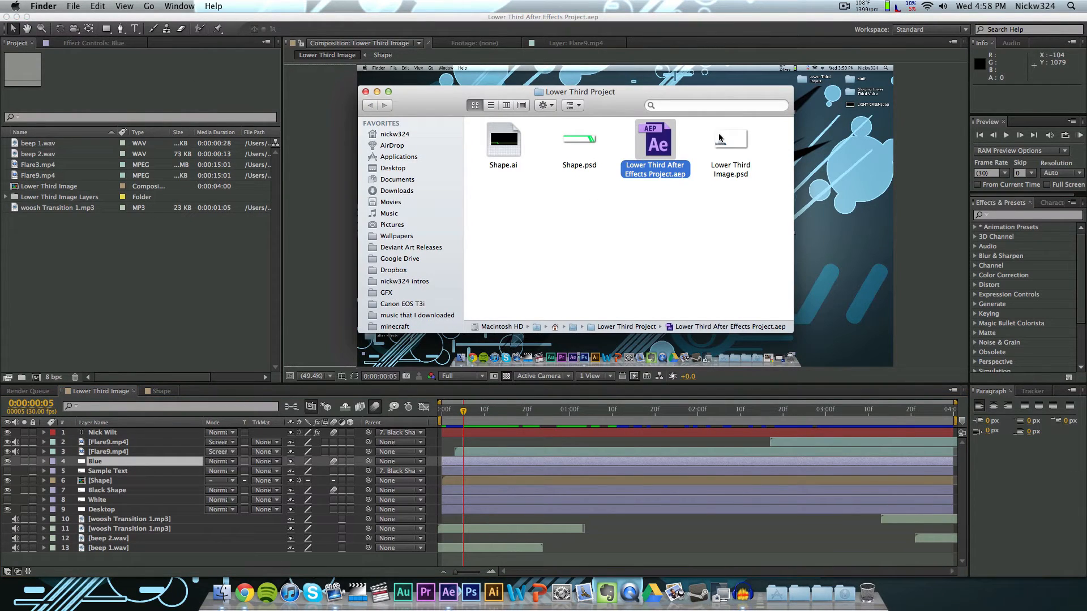
click(719, 138)
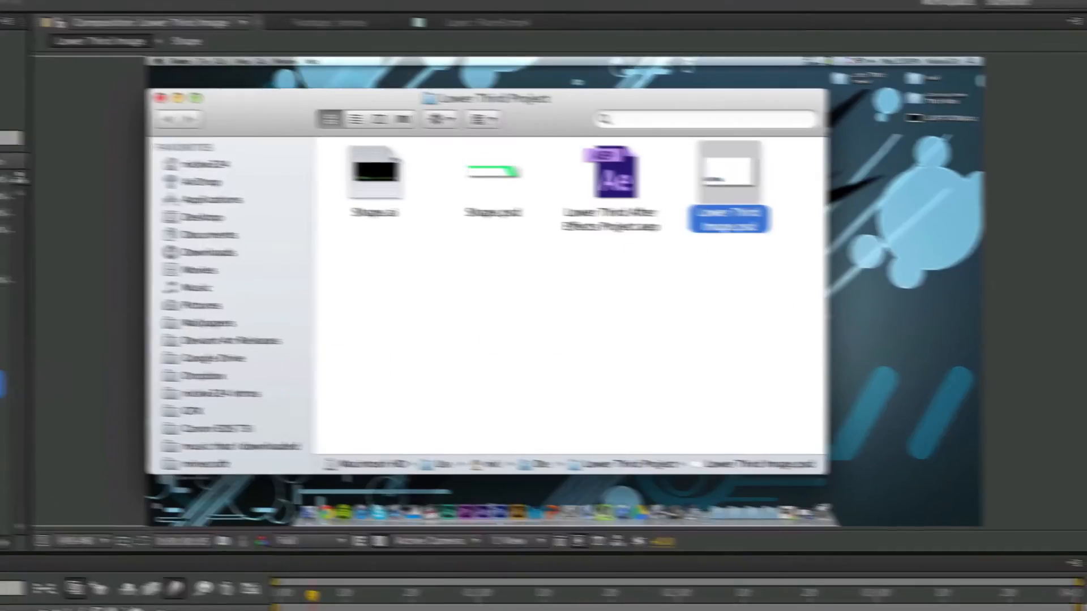
click(187, 244)
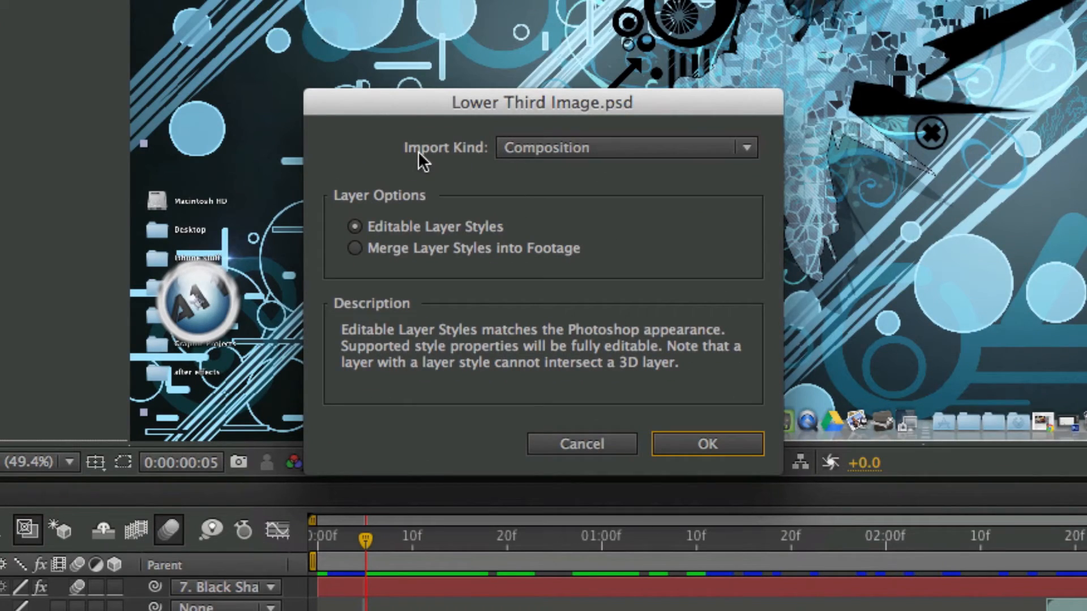
click(568, 148)
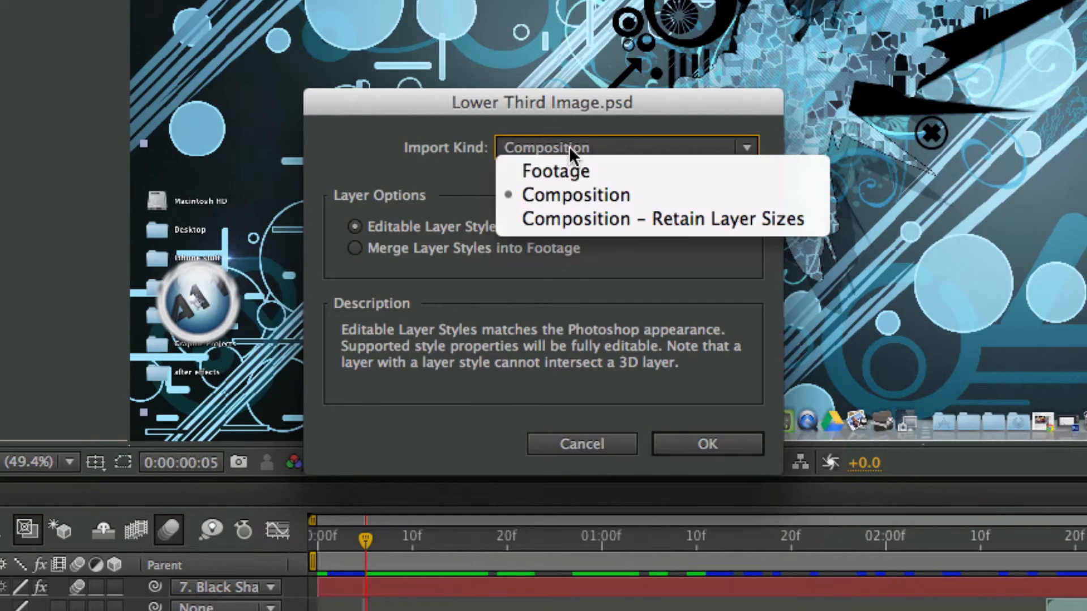
click(573, 195)
click(710, 436)
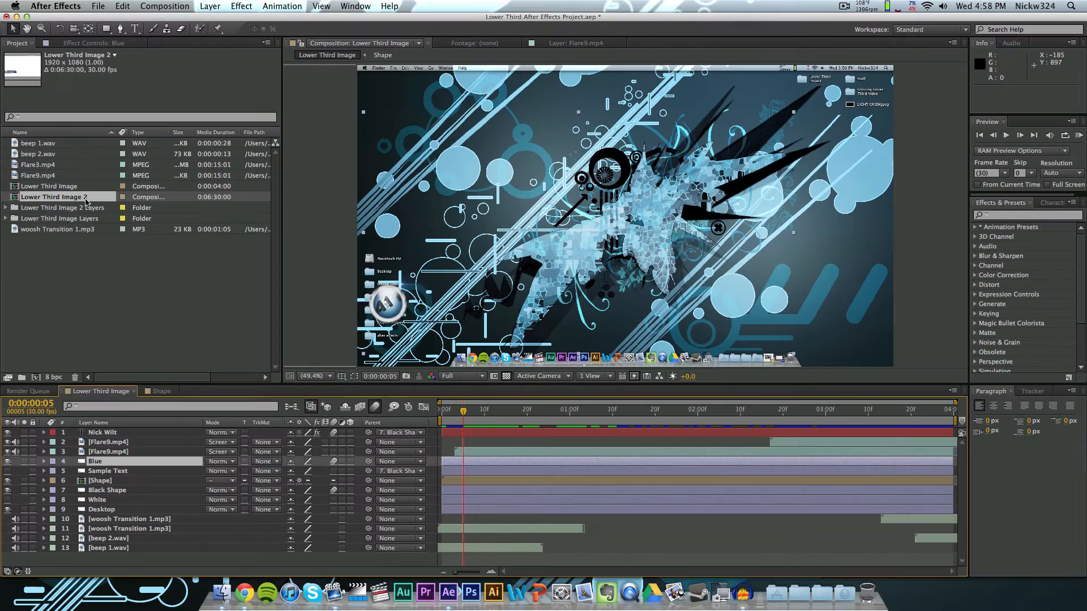
- Open the Lower Third Image 2 composition and toggle the White layer's visibility off and back on
double_click(68, 197)
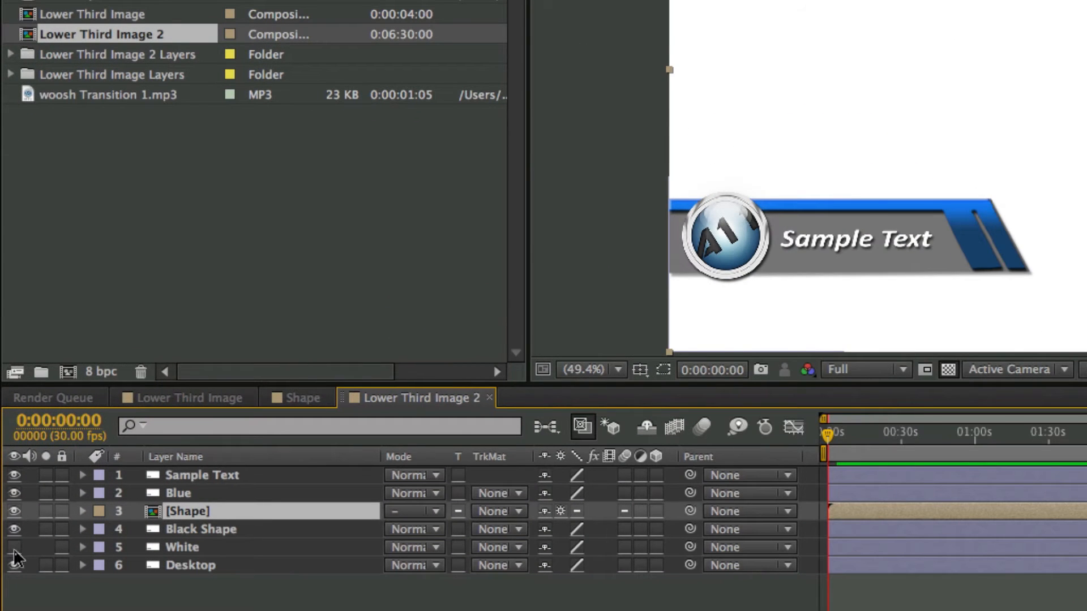
click(14, 546)
click(15, 547)
- Go through the Black Shape, Shape, Blue and Sample Text layers, briefly expanding the Shape layer's properties
click(192, 528)
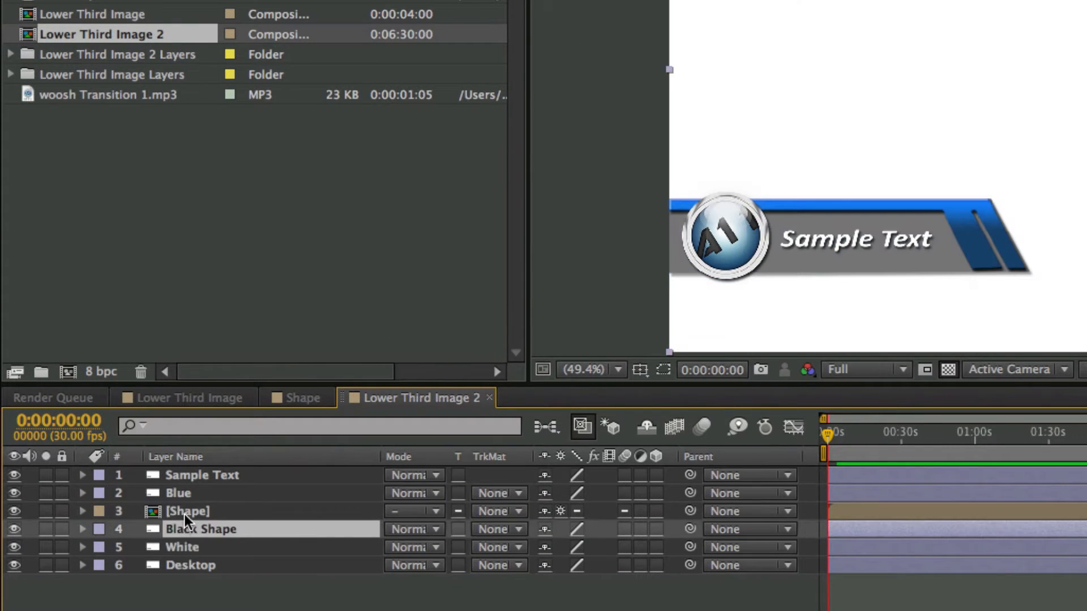
click(183, 511)
click(82, 511)
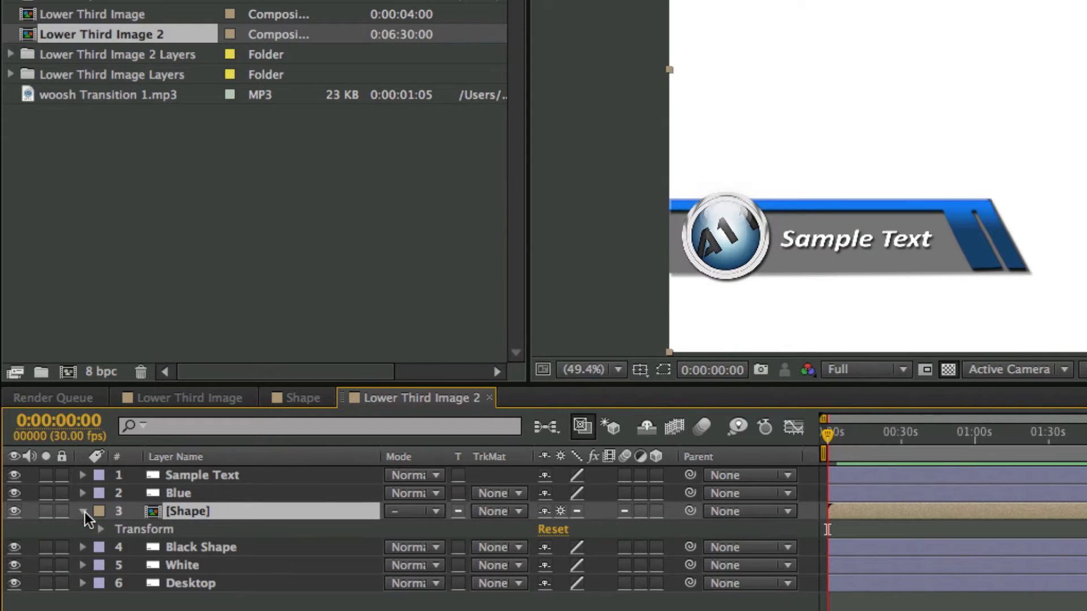
click(82, 511)
click(185, 492)
click(185, 474)
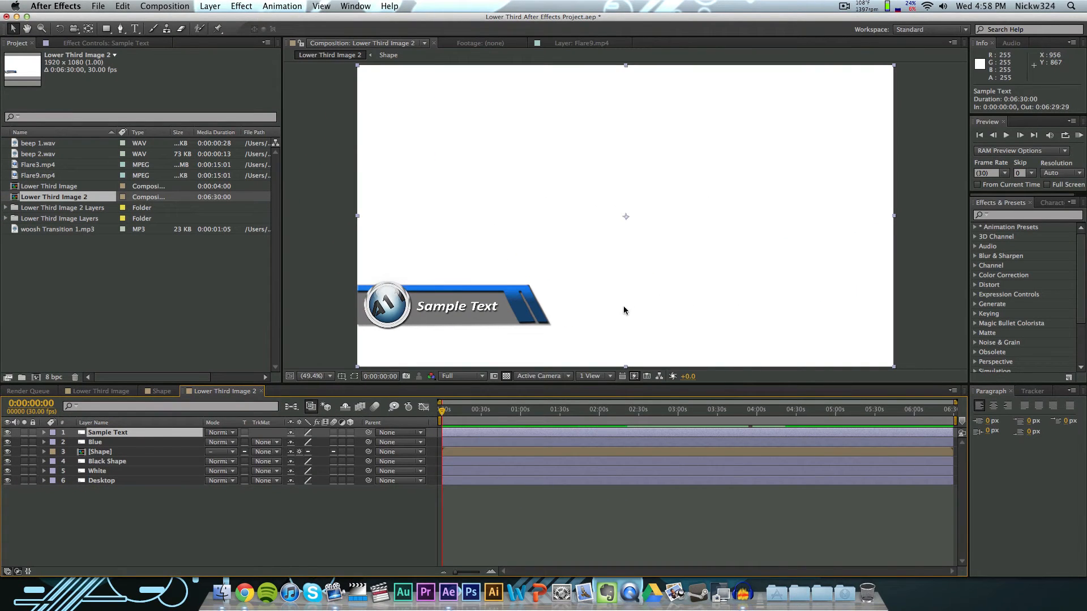
- Switch to Chrome to view the How To Export A Video With A Transparent Background video, and return to After Effects
click(245, 593)
click(178, 12)
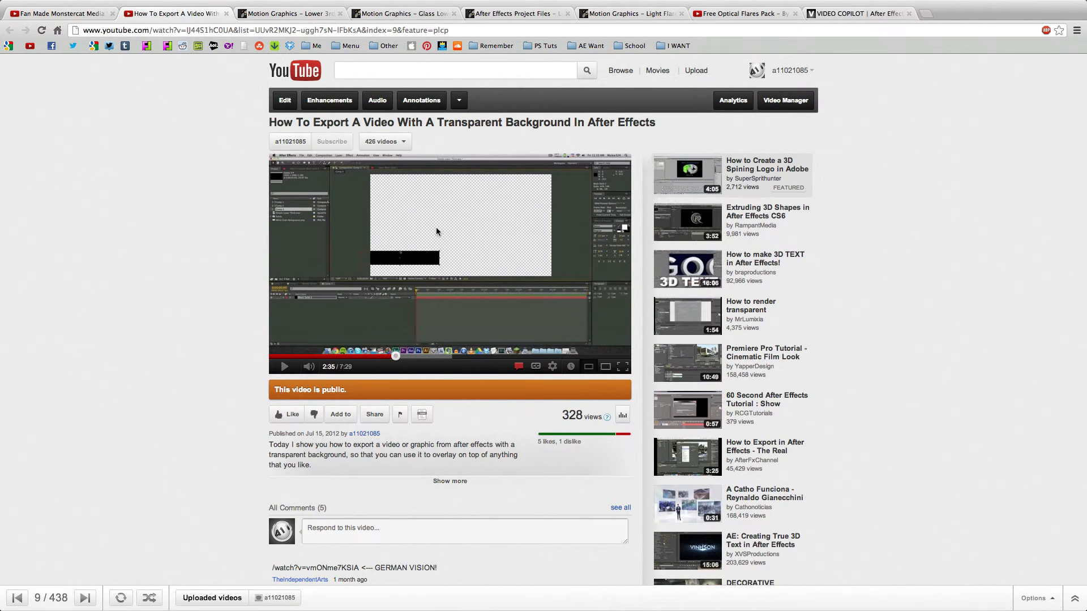
key(ctrl+Up)
click(406, 376)
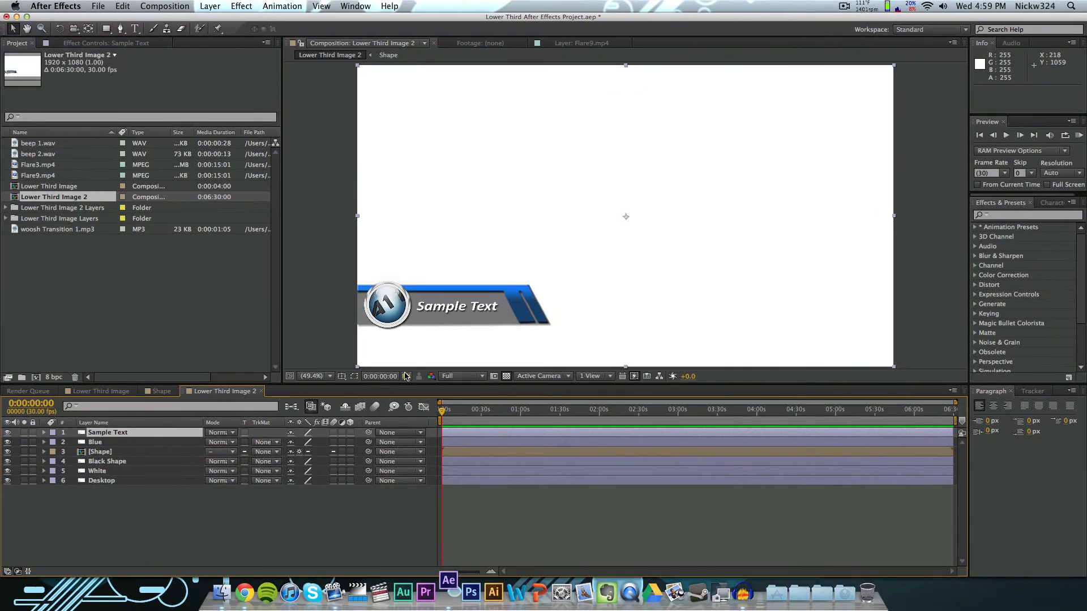
click(497, 538)
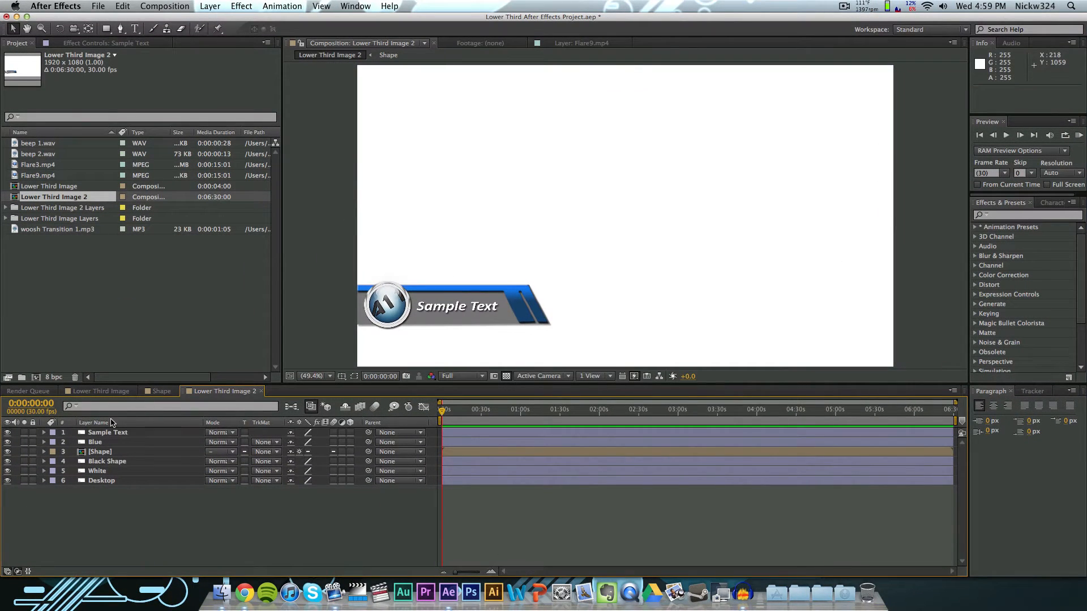
- Go back to the finished Lower Third Image composition and scrub the playhead to 0:00:00:20
click(100, 391)
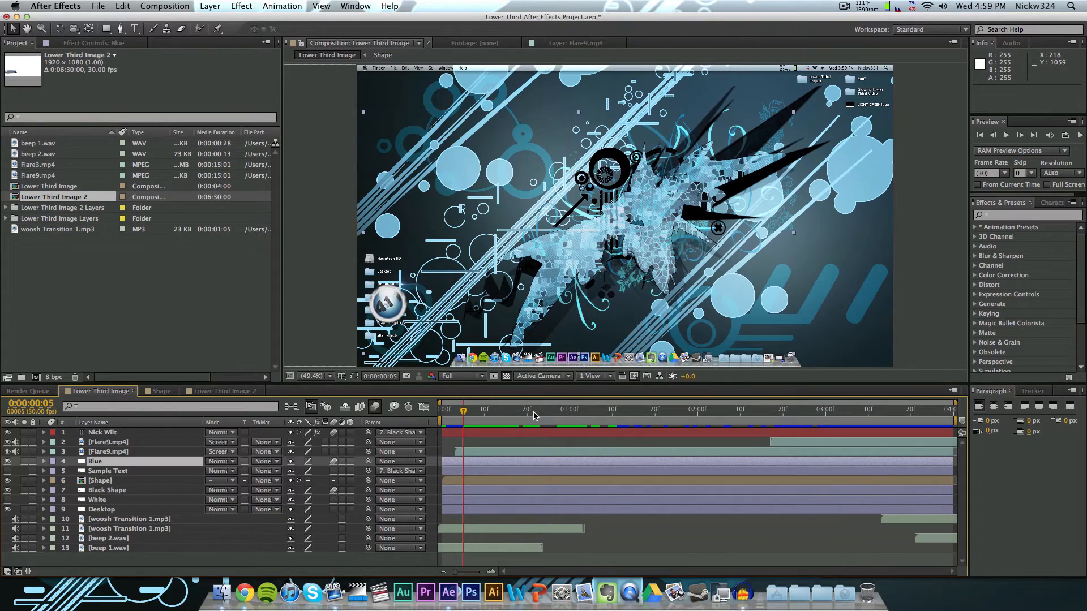
drag(581, 418, 527, 418)
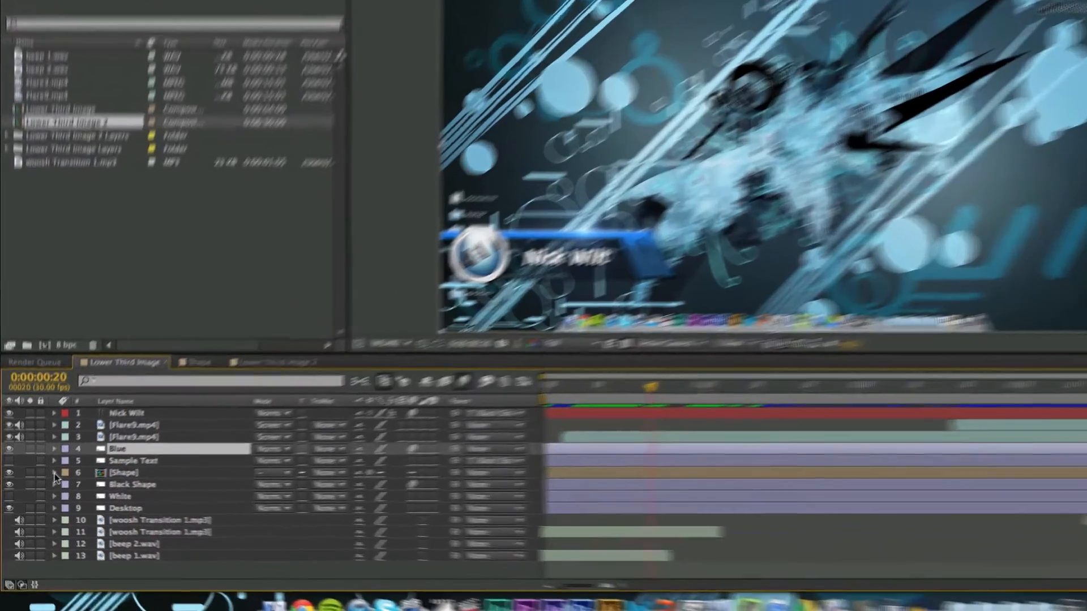
- Expand the Shape layer's Transform properties, scrub past its Position keyframes to 0:00:00:16, and collapse the layer
click(54, 473)
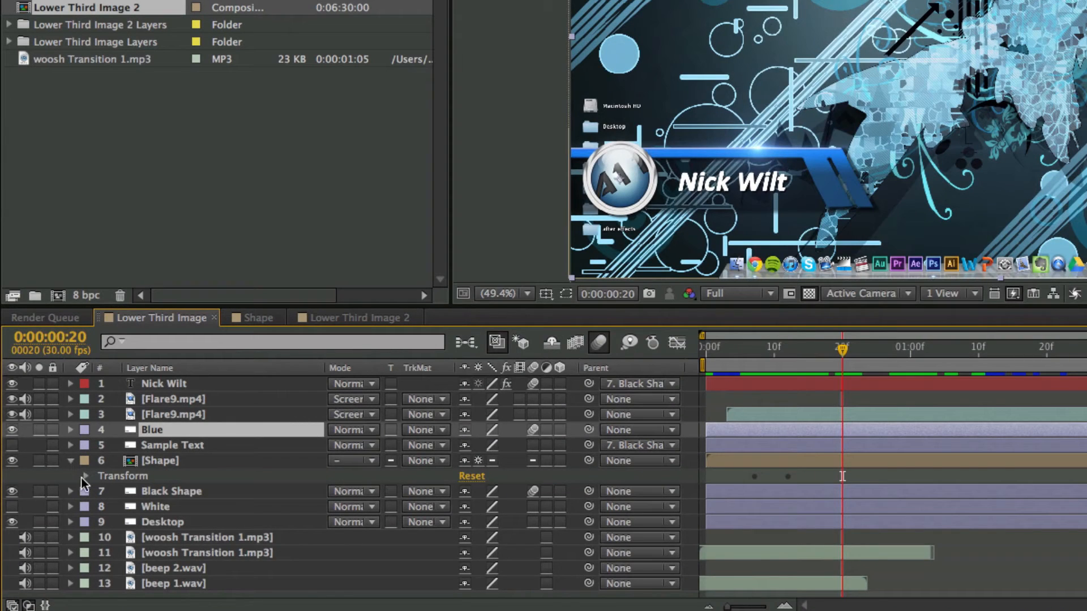
click(85, 477)
click(760, 348)
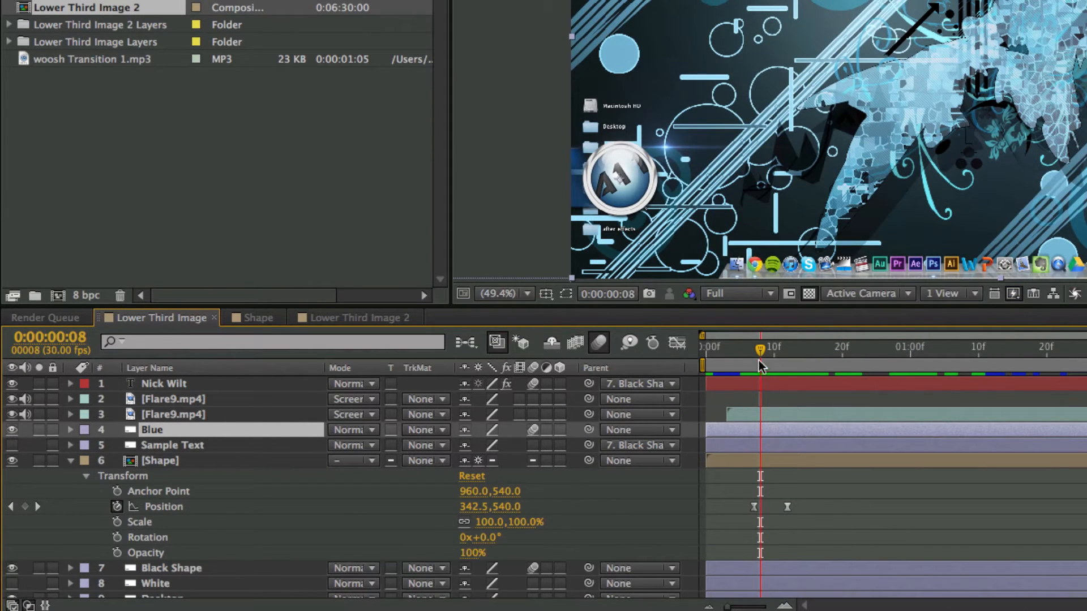
drag(758, 352, 815, 359)
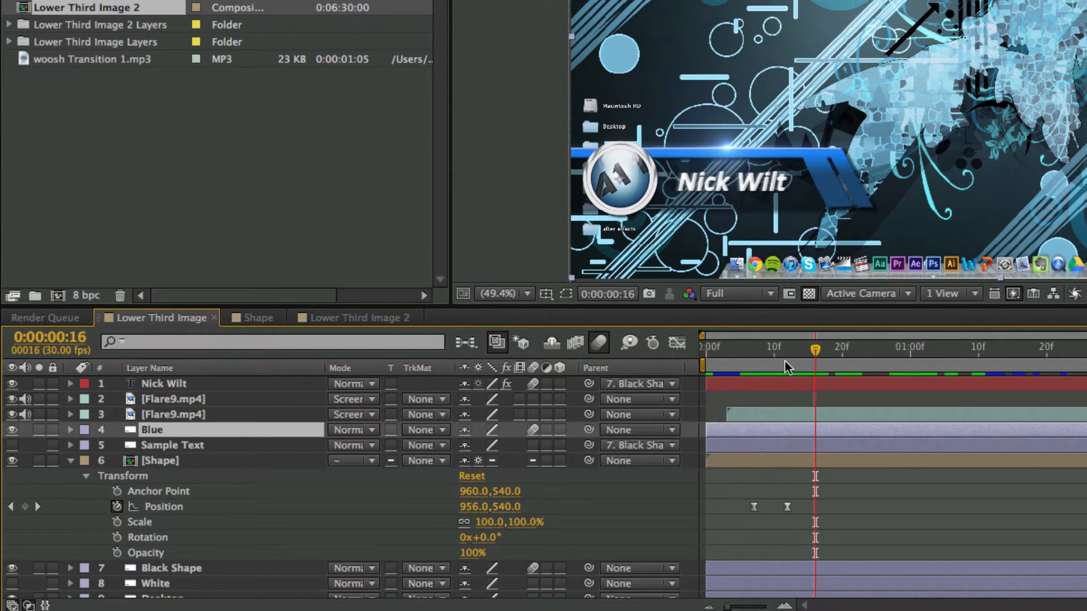
click(594, 346)
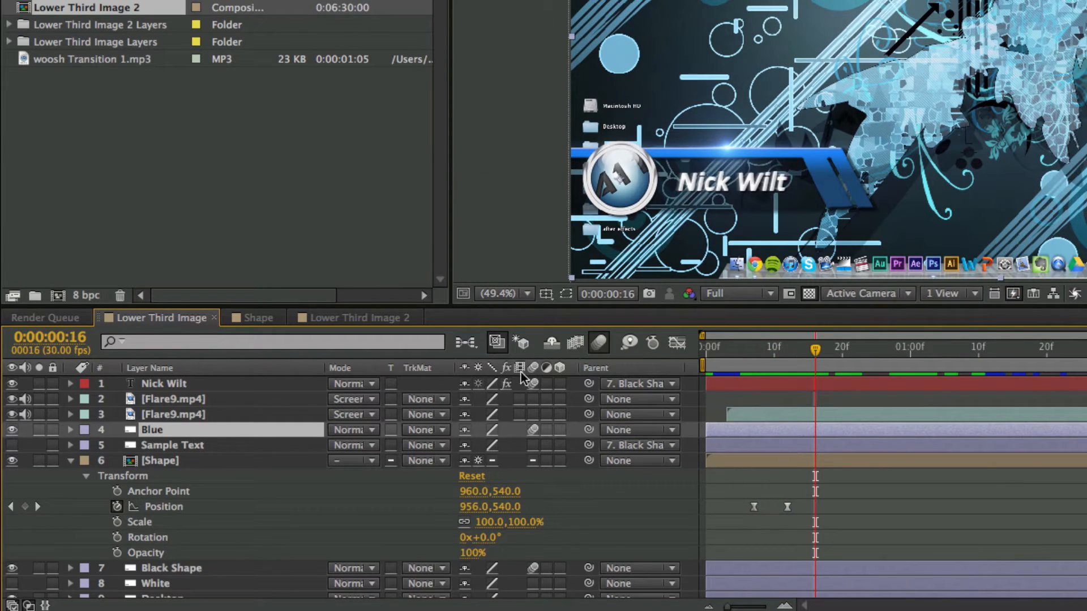
click(71, 461)
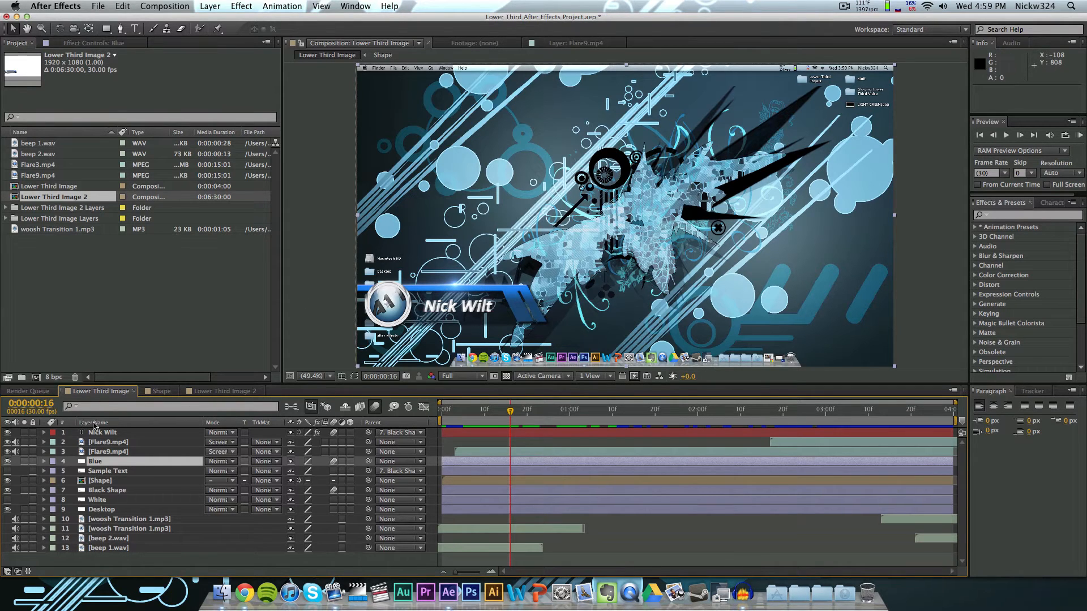
- Inspect the two Flare9.mp4 layers by selecting them and scrubbing through their effect up to 0:00:02:29
click(110, 451)
click(105, 444)
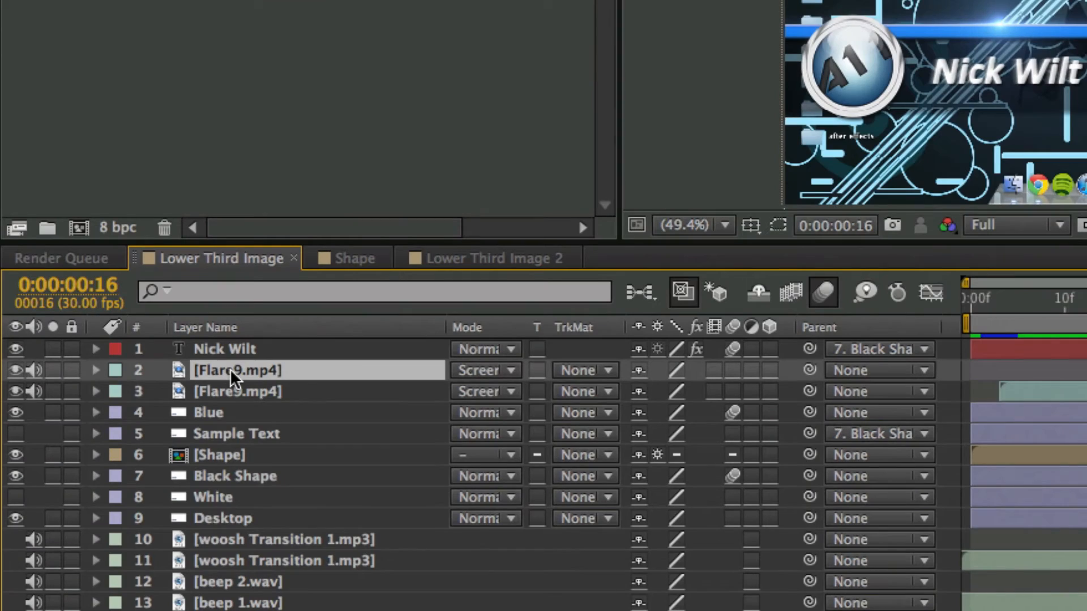
drag(1035, 303, 1086, 313)
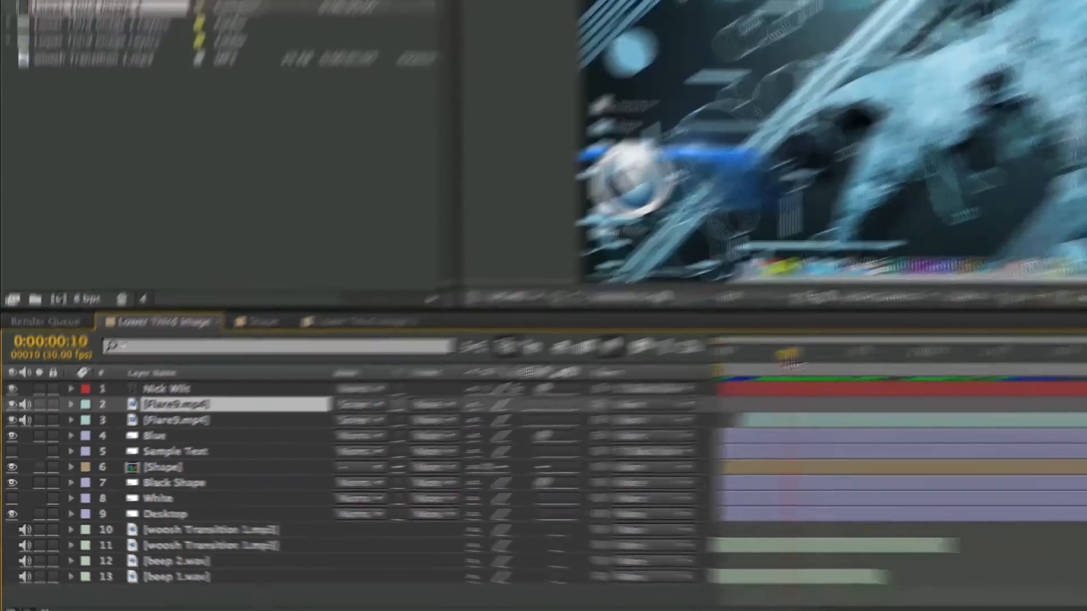
drag(504, 416, 527, 416)
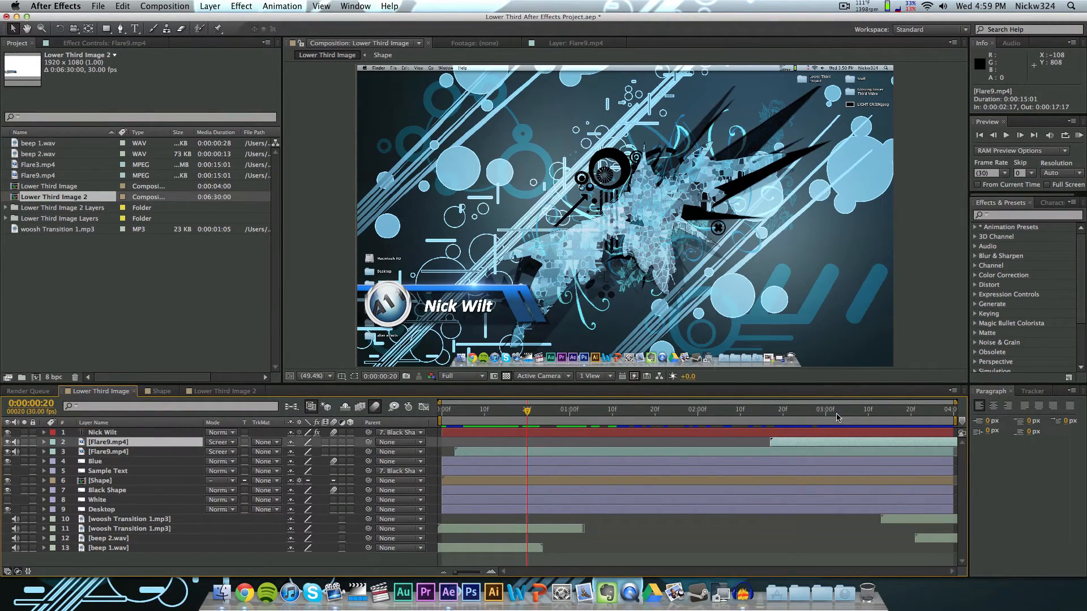
drag(900, 418, 823, 422)
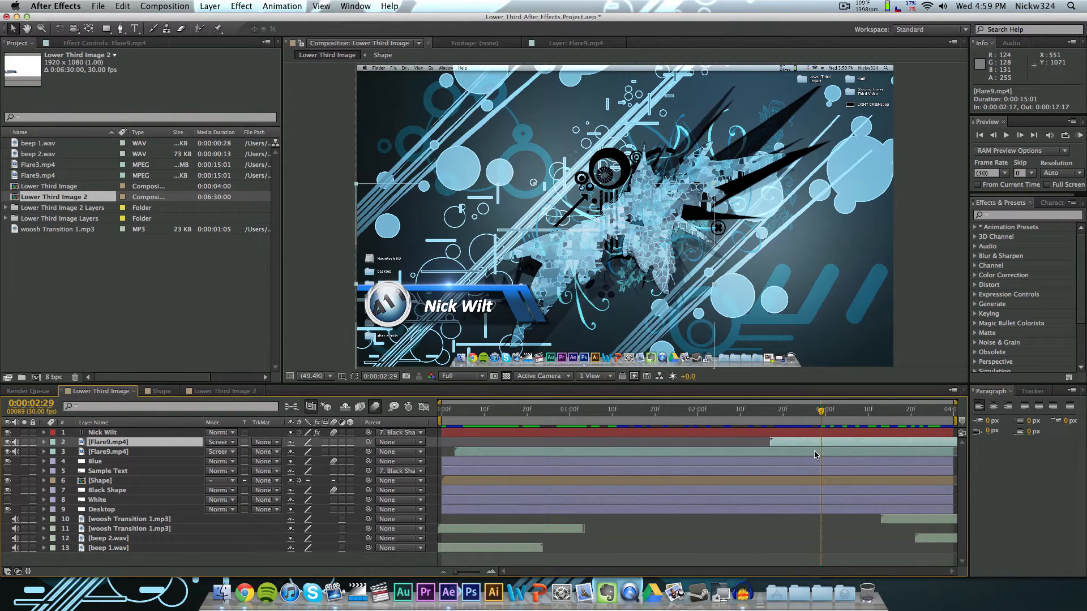
- Delete both Flare9.mp4 layers from the Lower Third Image composition
key(Delete)
click(103, 444)
key(Delete)
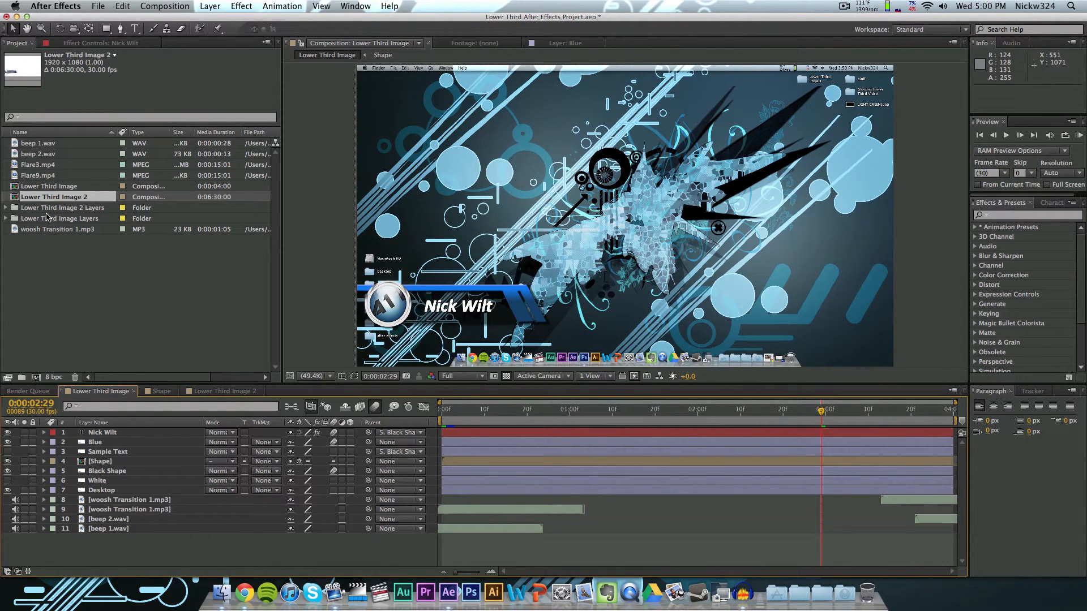
- Preview the Flare9.mp4 footage and add it to the Lower Third Image timeline directly above the Blue layer
click(37, 165)
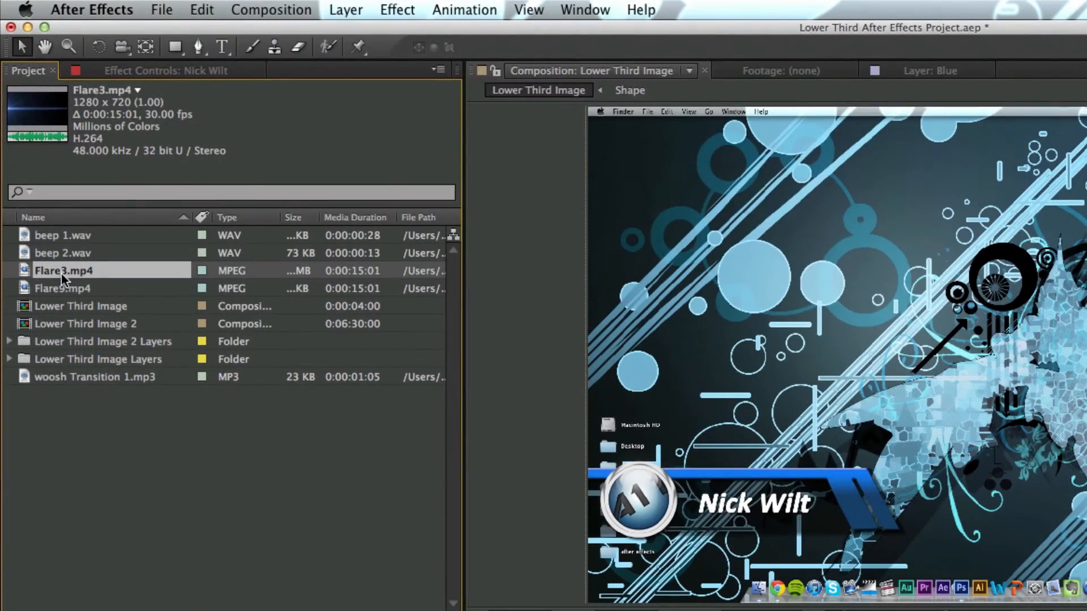
click(37, 175)
double_click(59, 288)
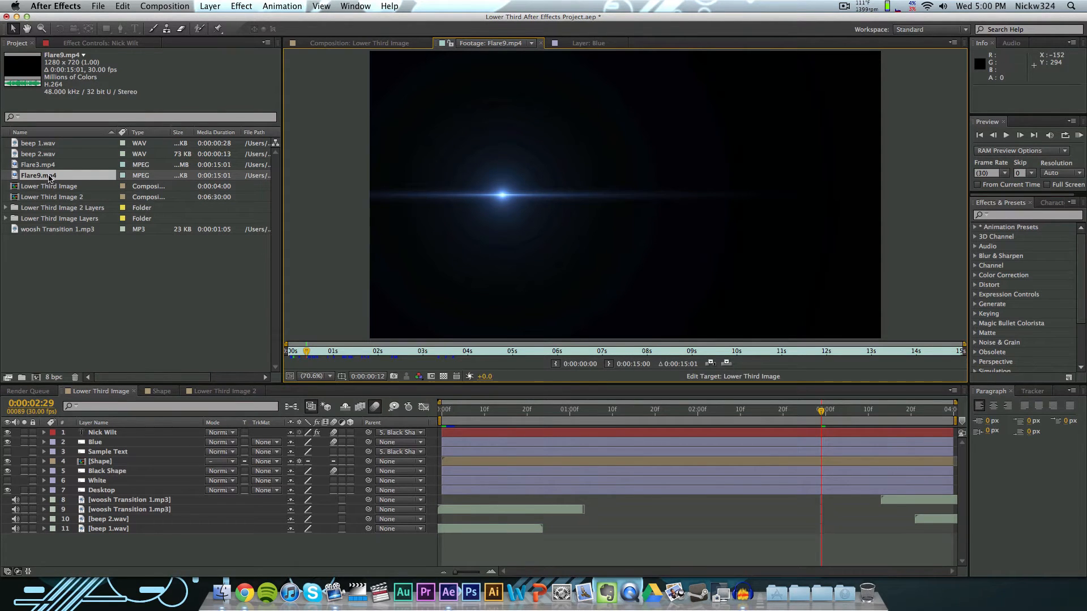
drag(50, 178, 110, 442)
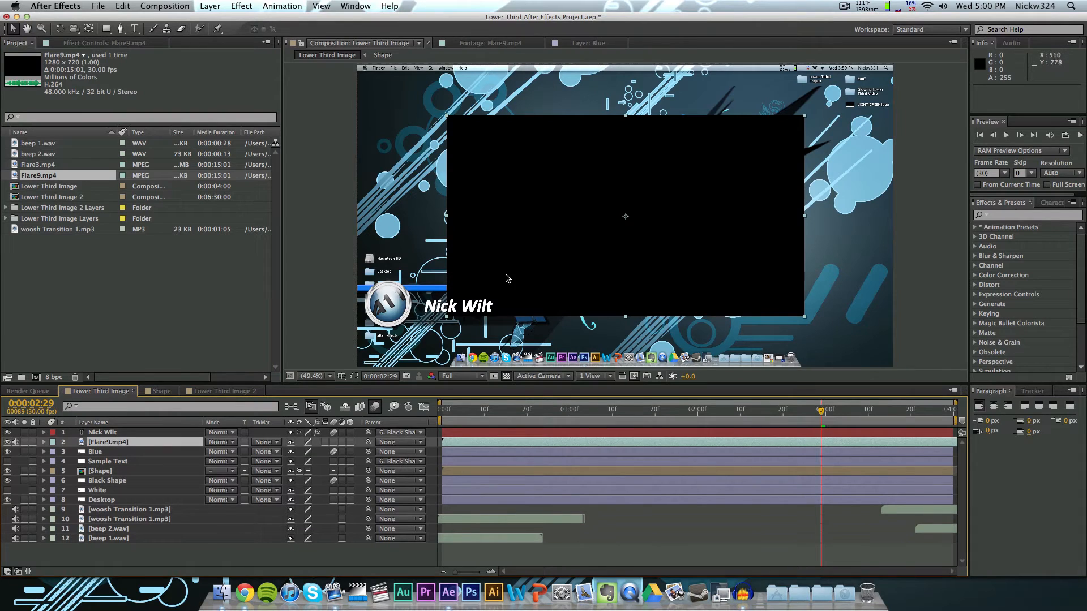
- Go to 0:00:00:10 and reposition the Flare9.mp4 layer to about 638, 779 so the flare sits on the blue bar
mouse_move(642, 410)
mouse_down()
mouse_move(629, 412)
mouse_move(647, 417)
mouse_up()
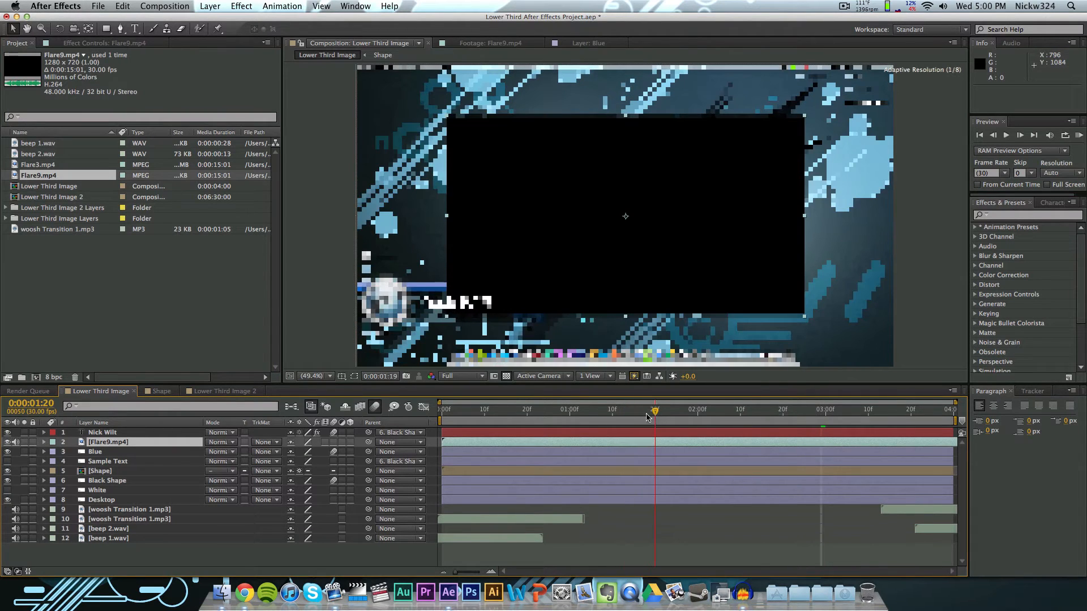
click(484, 414)
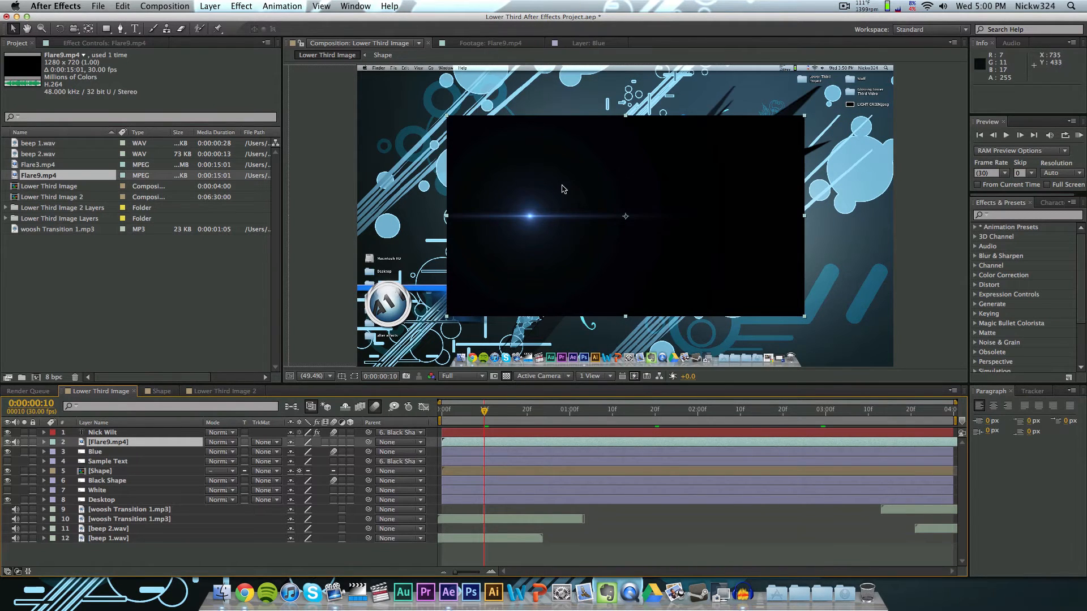
drag(562, 189, 496, 241)
drag(493, 248, 492, 247)
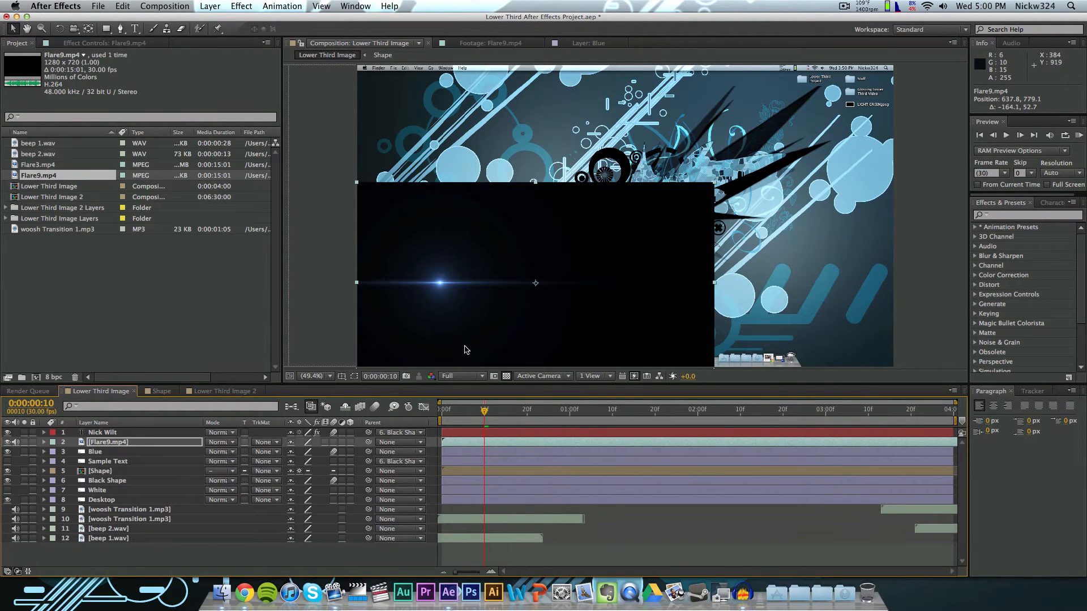
- Set the Flare9.mp4 layer's blending mode to Screen and scrub from 0:00:00:02 to 0:00:00:18 to check it
mouse_move(465, 420)
mouse_down()
mouse_move(441, 420)
mouse_move(503, 419)
mouse_move(449, 419)
mouse_up()
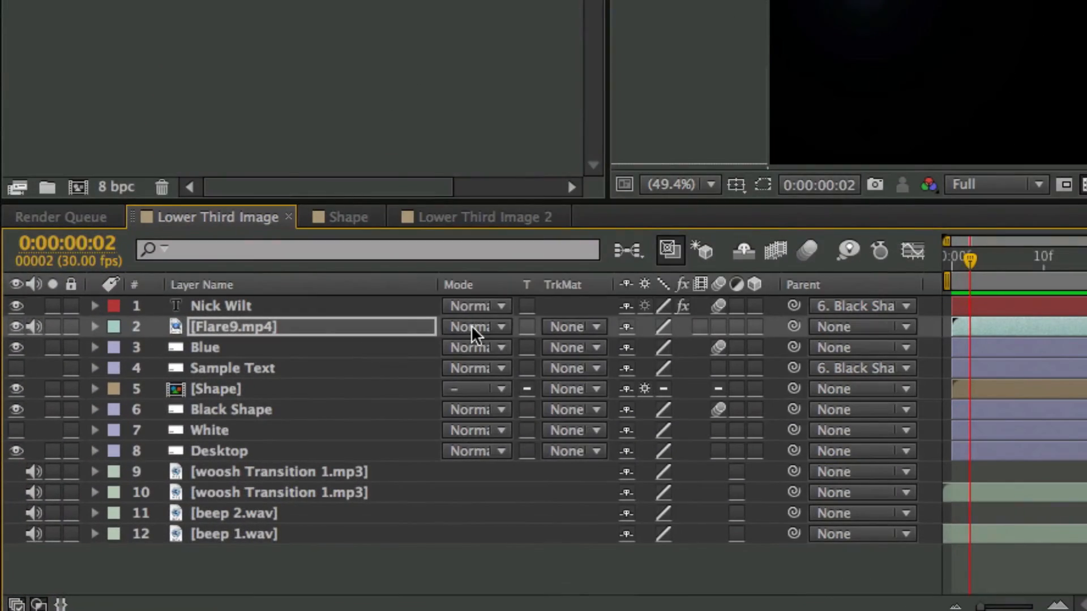
click(342, 387)
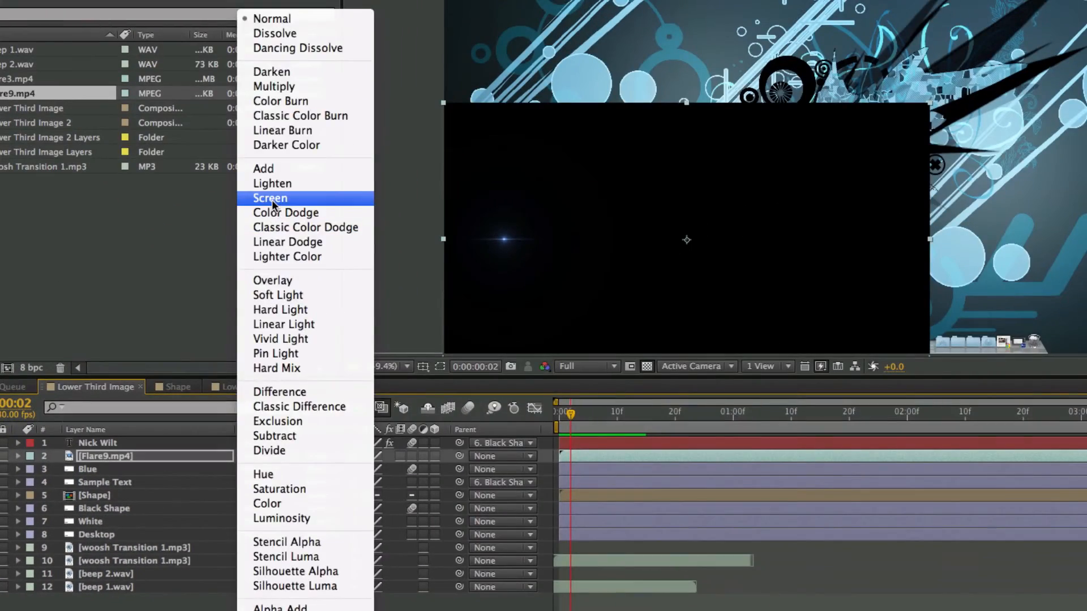
click(272, 199)
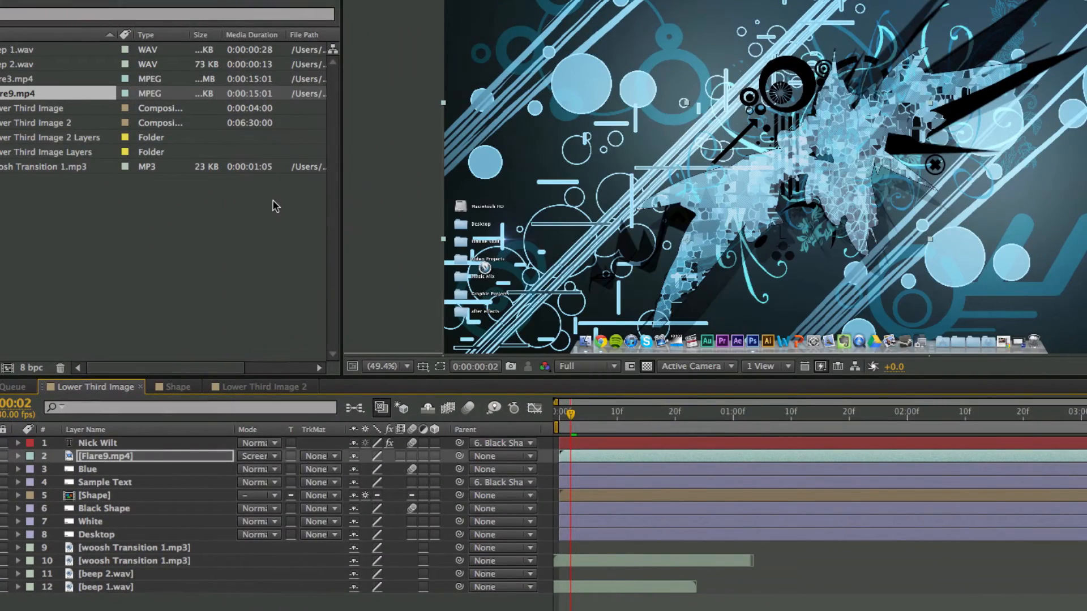
drag(572, 425, 664, 423)
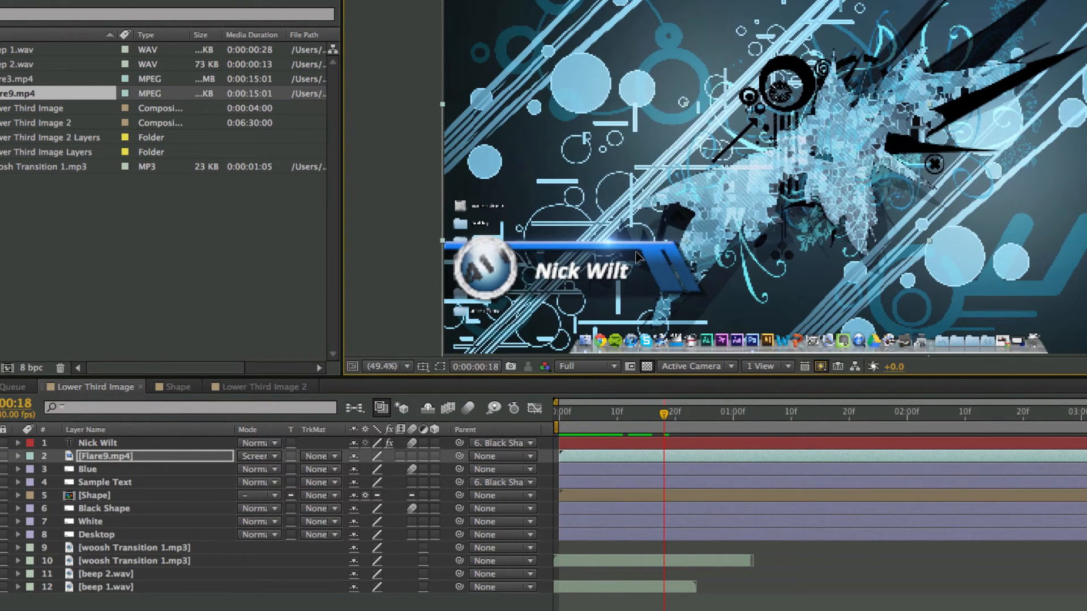
- Shift the Flare9.mp4 layer along the timeline so it starts at 0:00:00:10, checking its timing against the sliding shape
drag(597, 452, 603, 453)
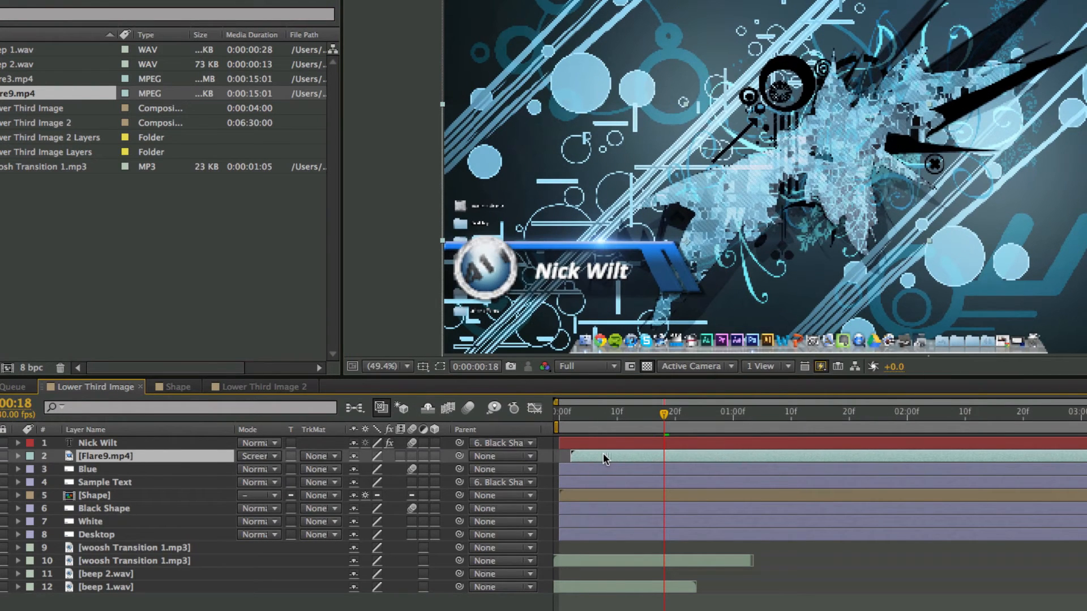
drag(560, 413, 616, 416)
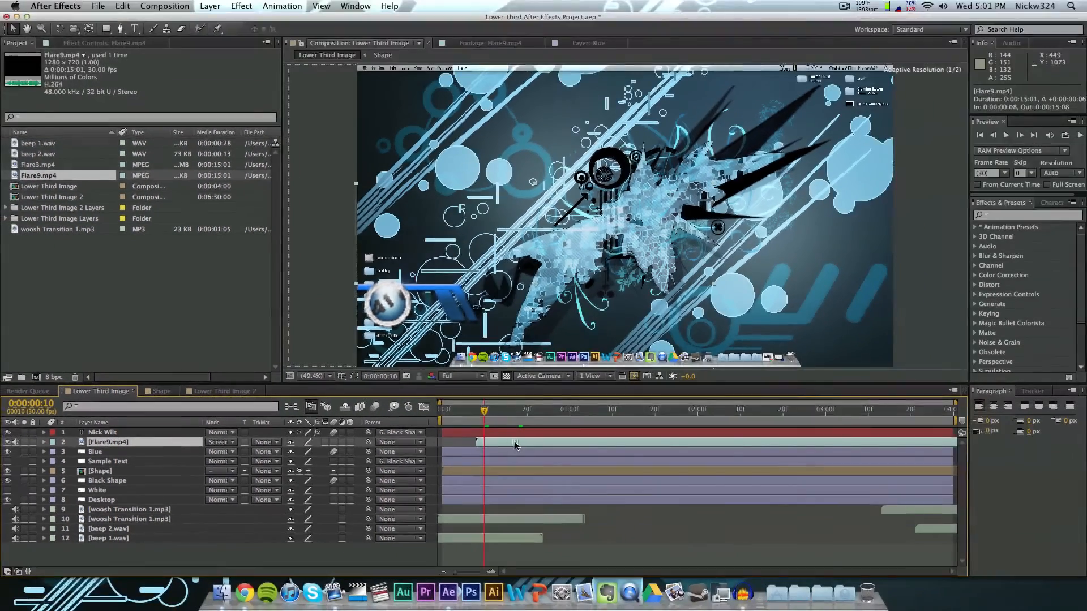
drag(515, 445, 595, 417)
click(489, 413)
- Limit the work area to 0:00:00:08 through 0:00:00:11 and run a RAM preview of the flare
drag(440, 420, 474, 421)
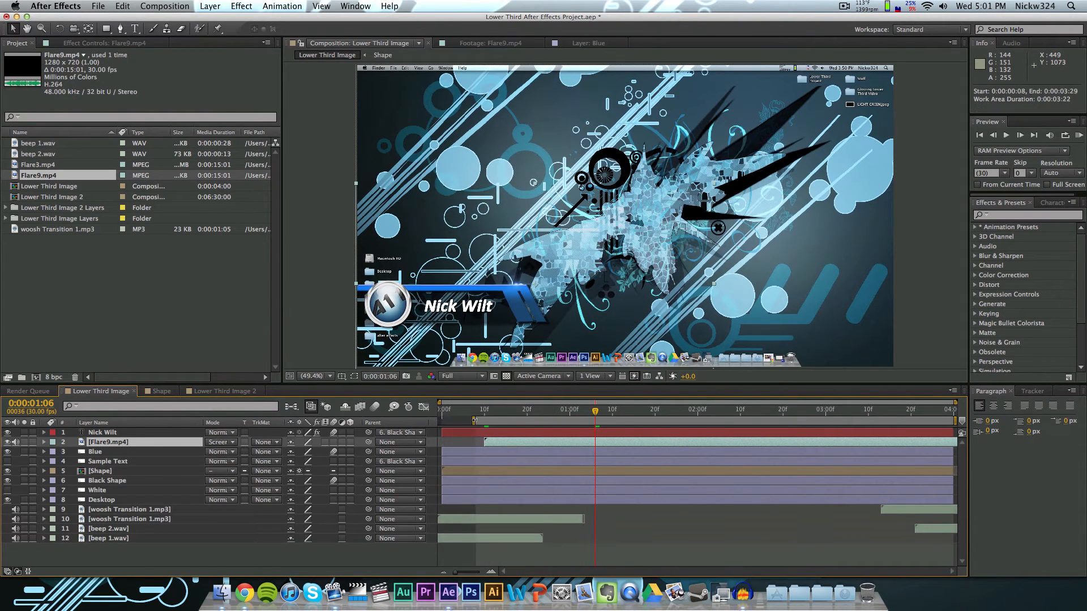
mouse_move(955, 421)
mouse_down()
mouse_move(478, 422)
mouse_move(494, 422)
mouse_up()
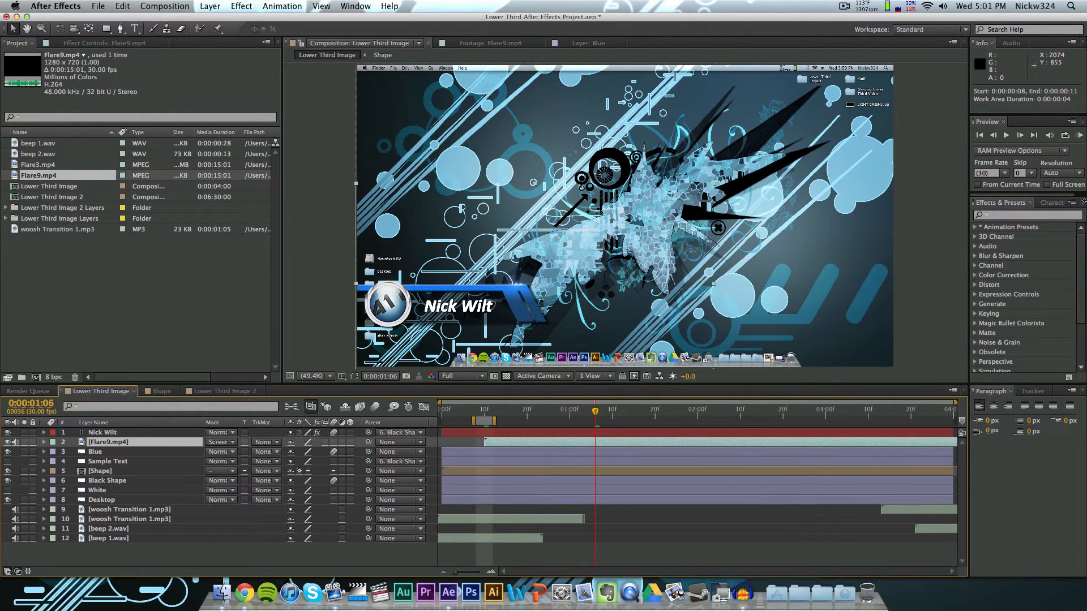
click(1079, 137)
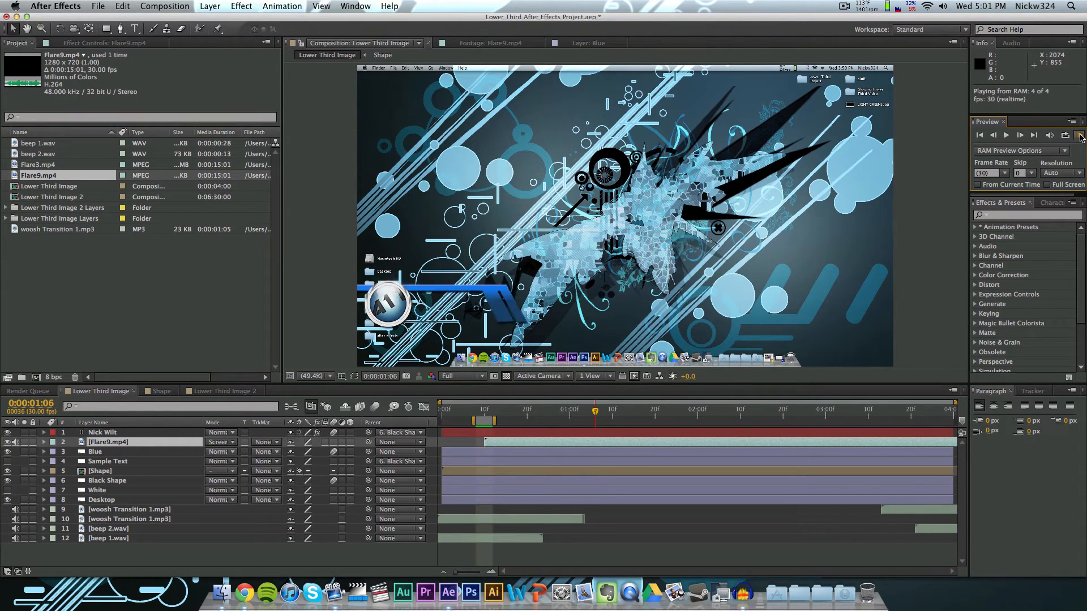
click(967, 194)
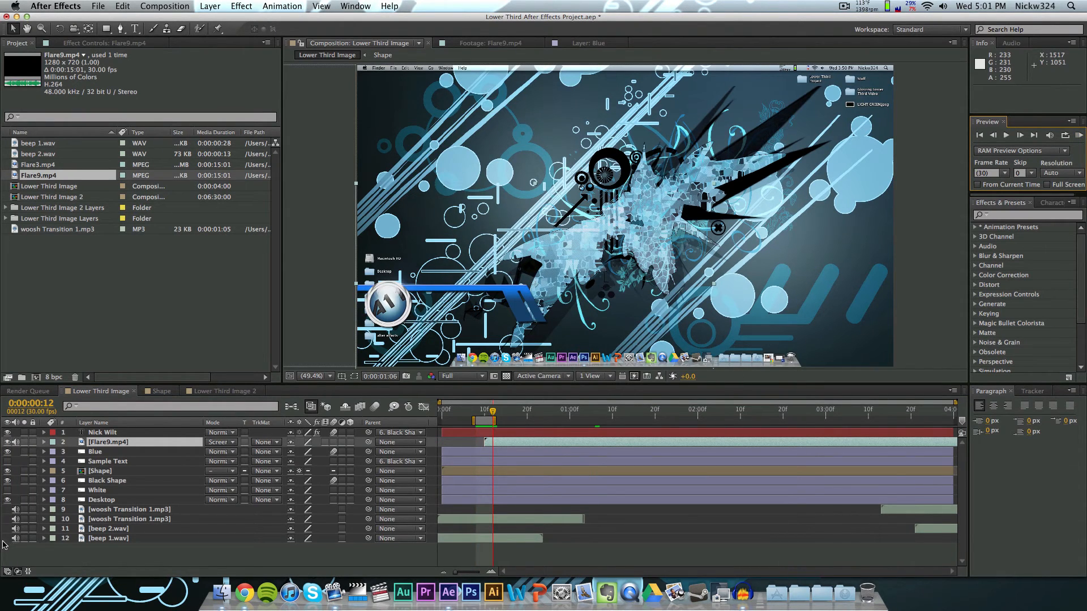
- Mute the woosh and beep audio layers and run a RAM preview over a work area extended to ten frames
drag(15, 538, 16, 512)
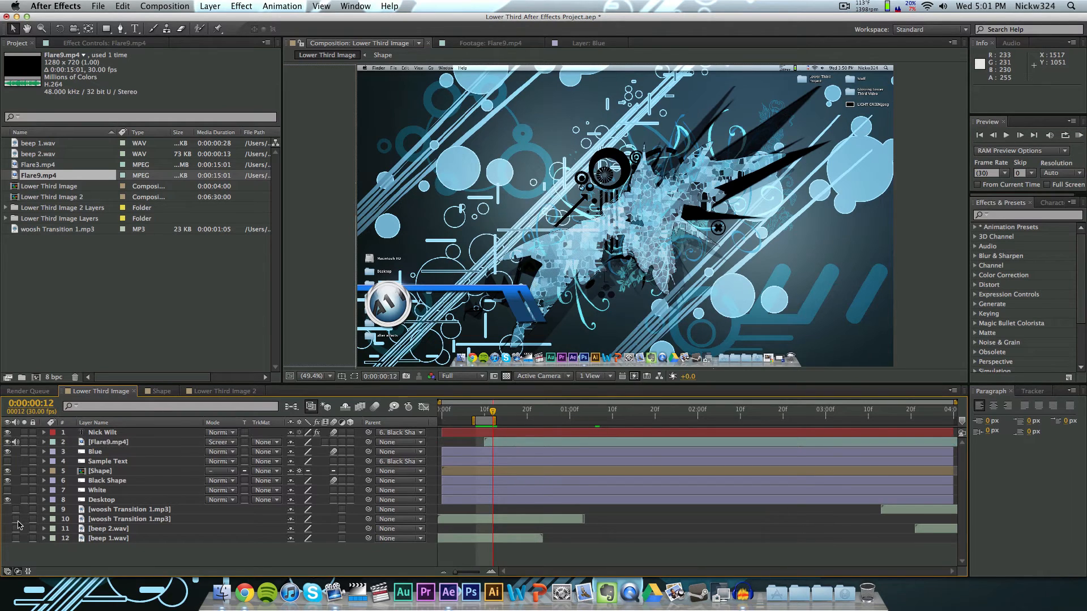
drag(493, 421, 520, 420)
click(1079, 136)
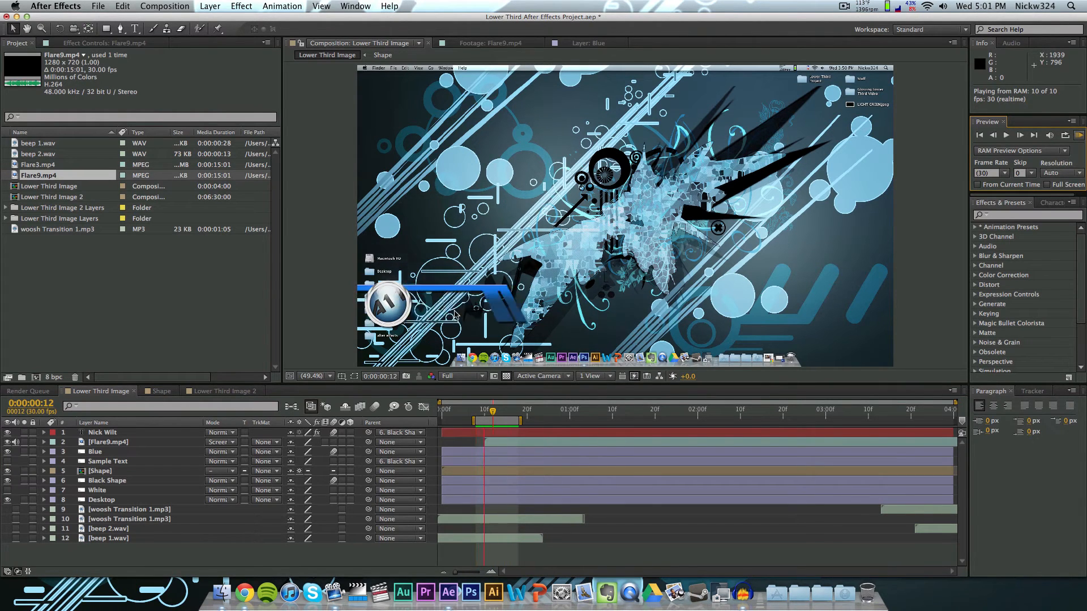
- Restore the work area to the full composition and review the flare layer's blending modes at 0:00:00:24, keeping Screen
double_click(502, 419)
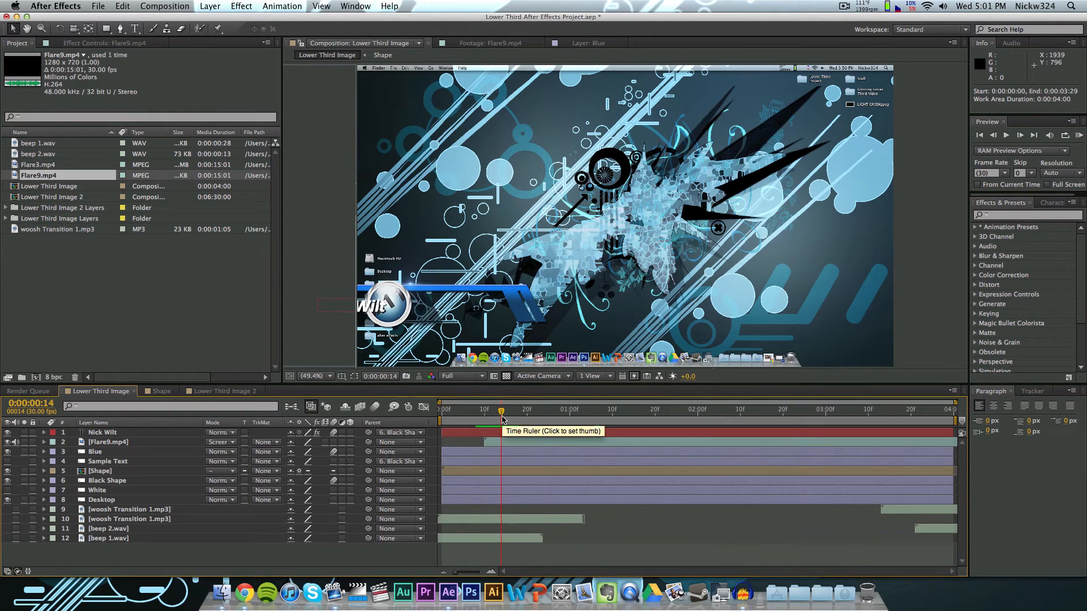
drag(502, 419, 543, 419)
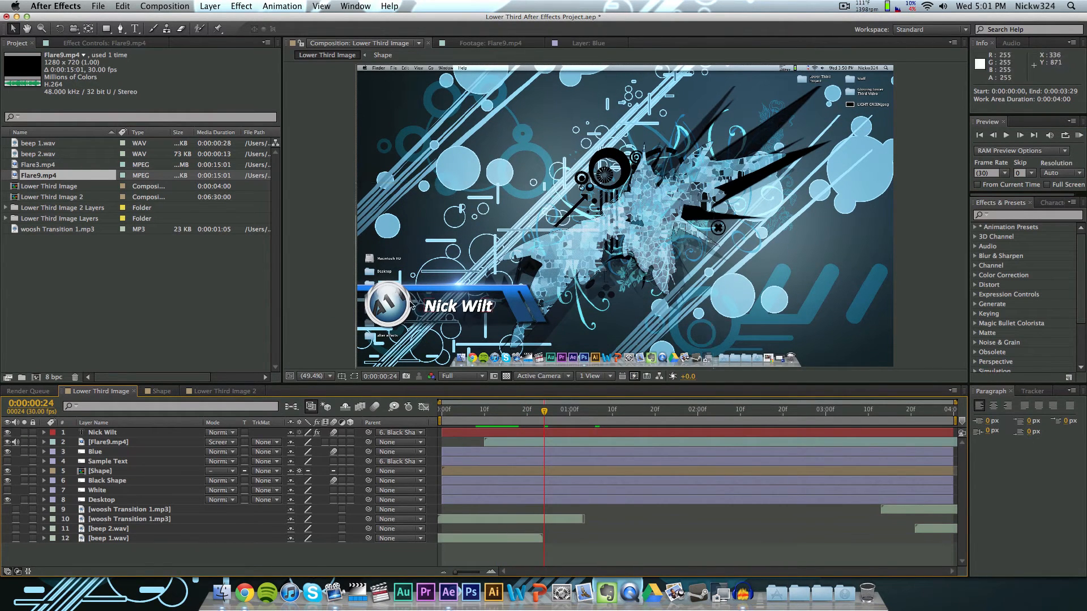
click(217, 444)
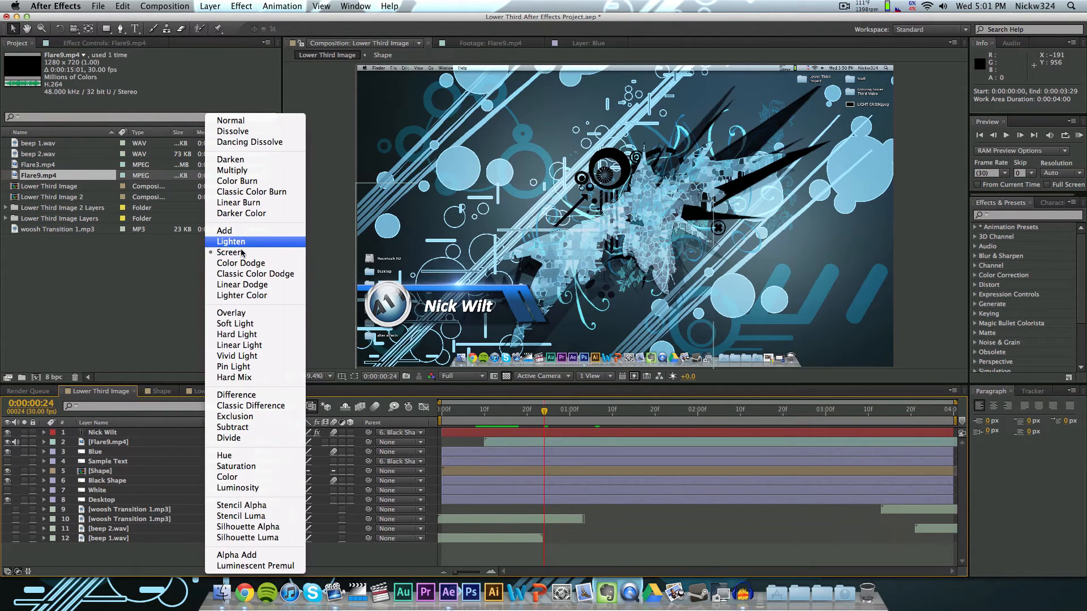
click(243, 273)
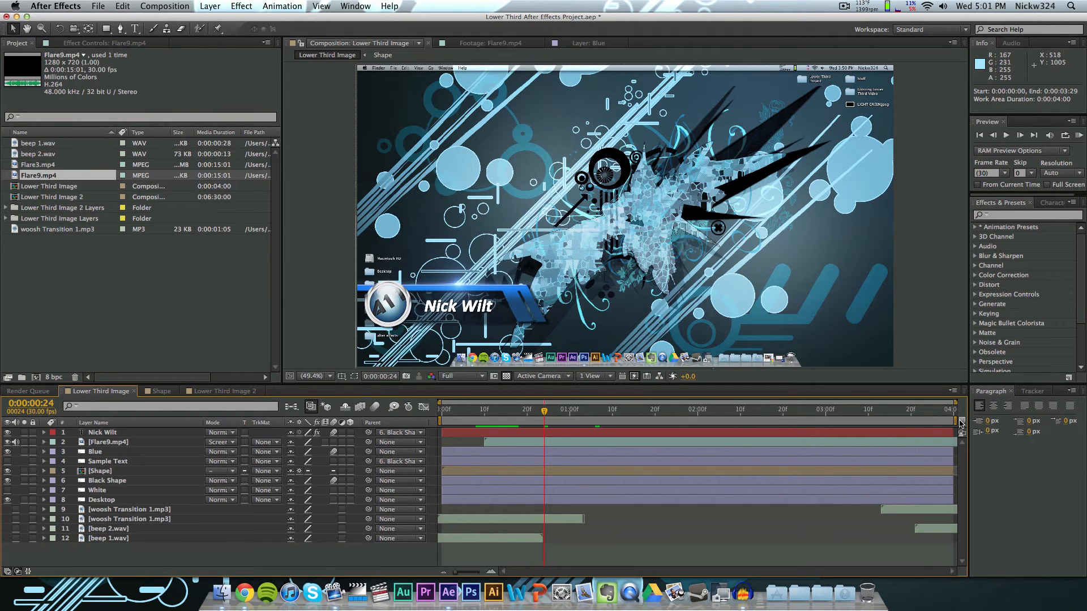
- Scrub to 0:00:03:14 near the composition's end and switch to the Chrome window with the YouTube tutorial
click(929, 413)
drag(928, 414, 886, 416)
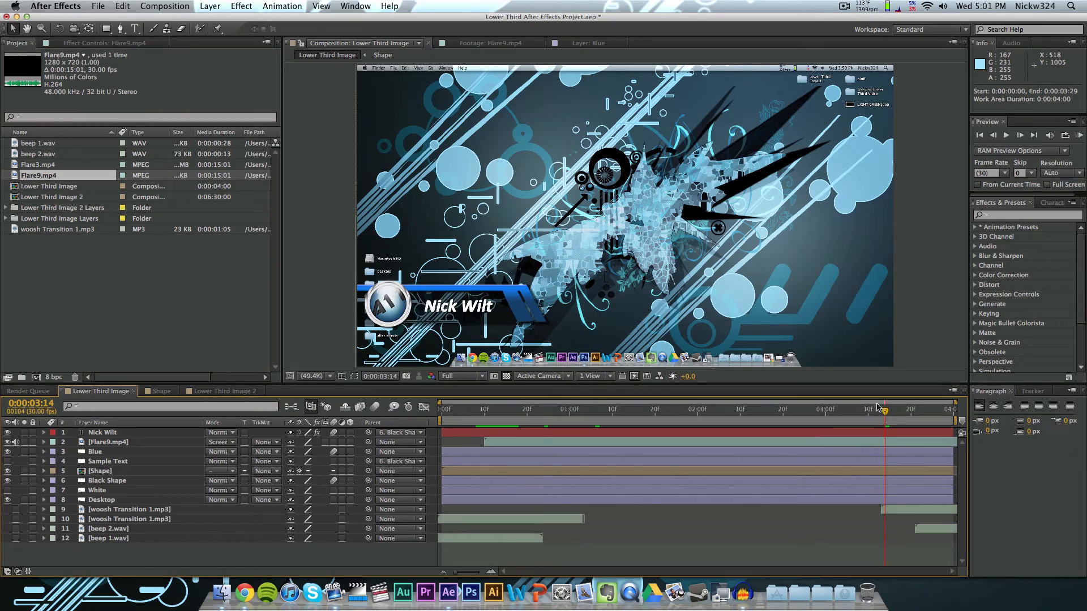
key(ctrl+Up)
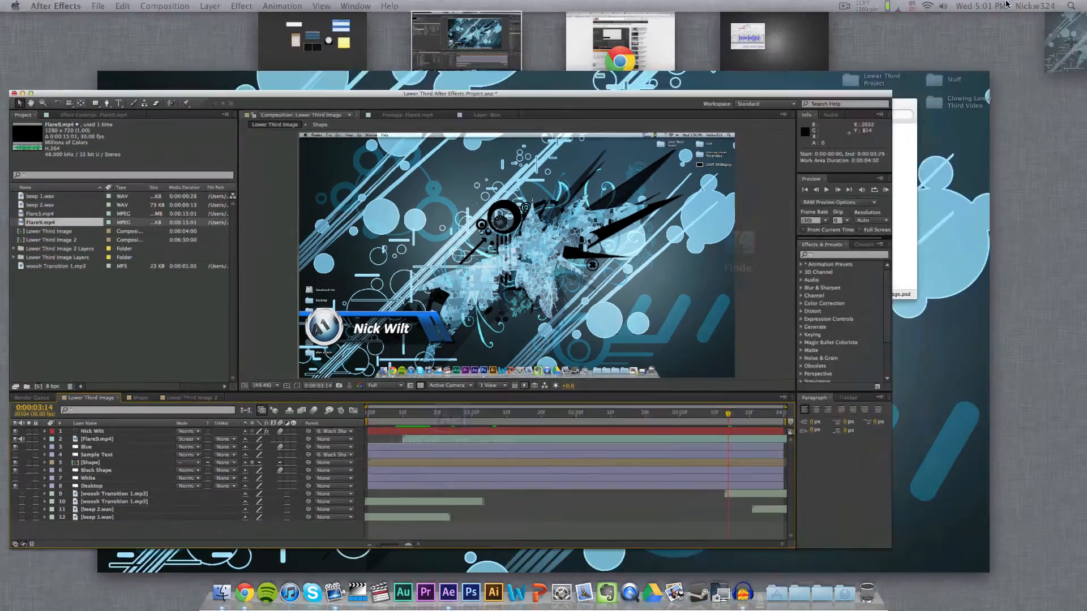
click(595, 89)
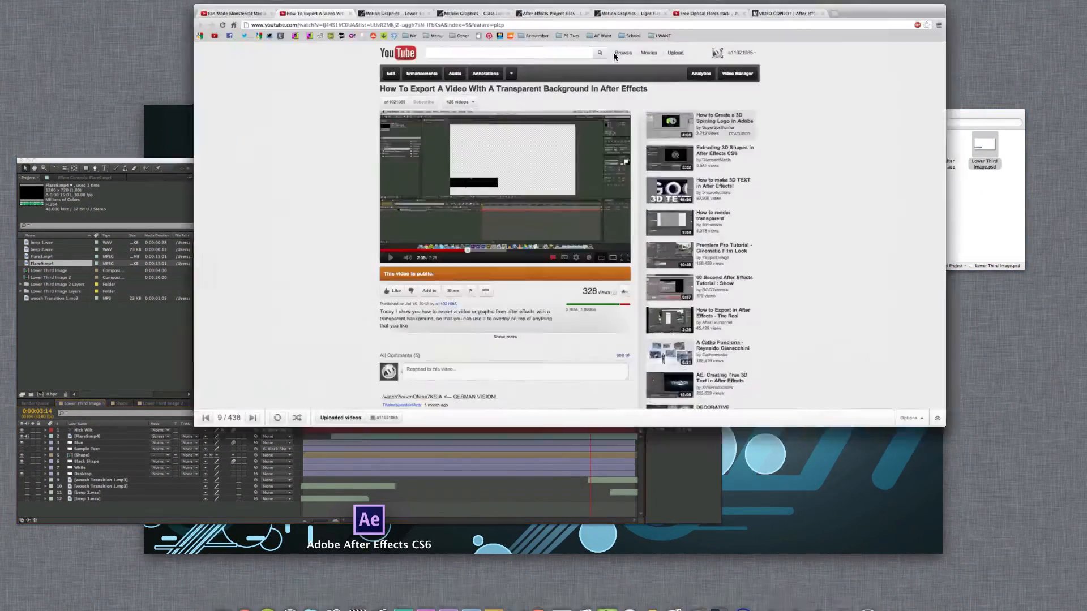
- Browse the Video Copilot products page and the Videohive listings for Lower 3rd Flares - Pack of 12 and Light Flares Set 01
click(826, 14)
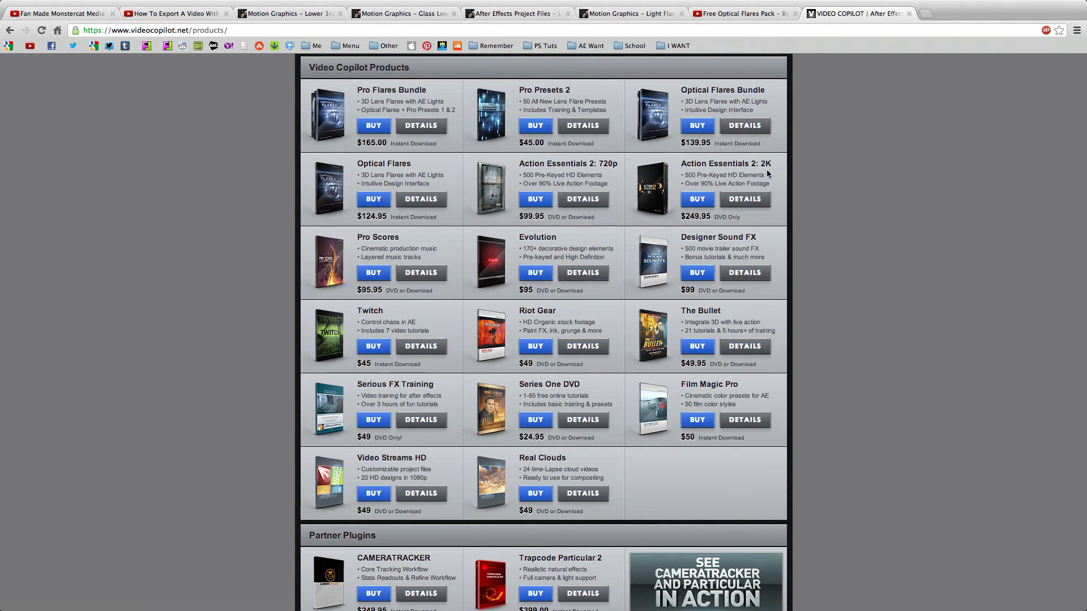
click(324, 17)
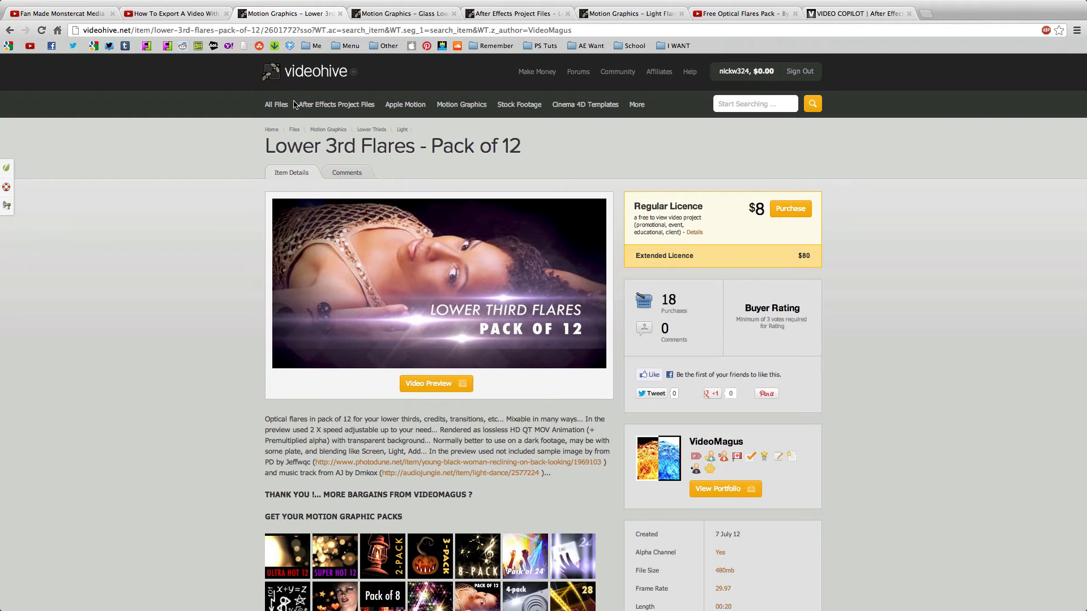
click(382, 19)
click(611, 14)
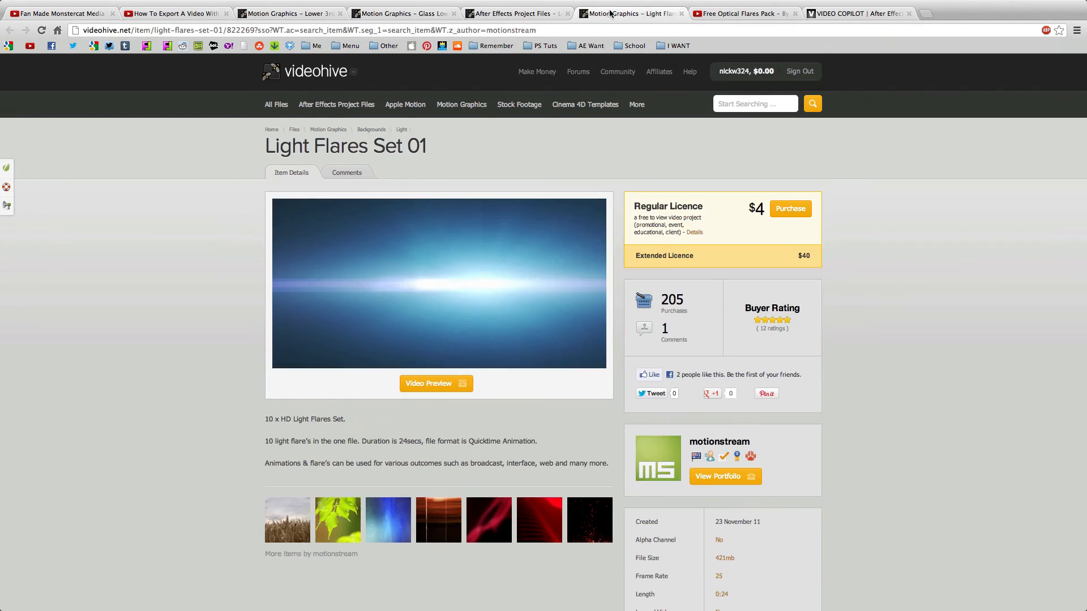
click(285, 15)
- Switch to After Effects, hide the Desktop layer and move the current time to 0:00:00:21
key(ctrl+Up)
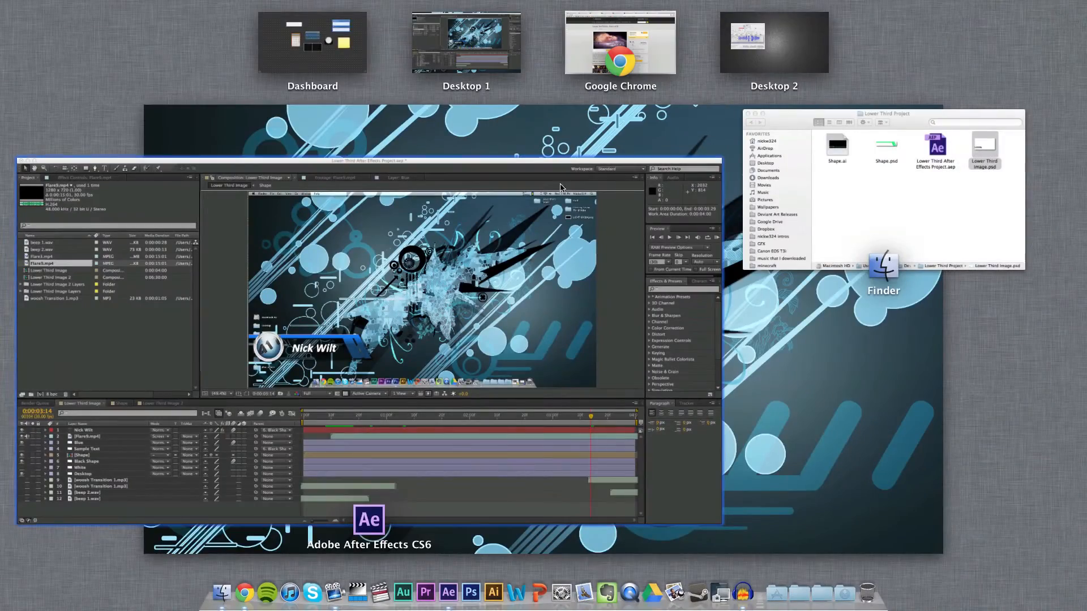
click(370, 164)
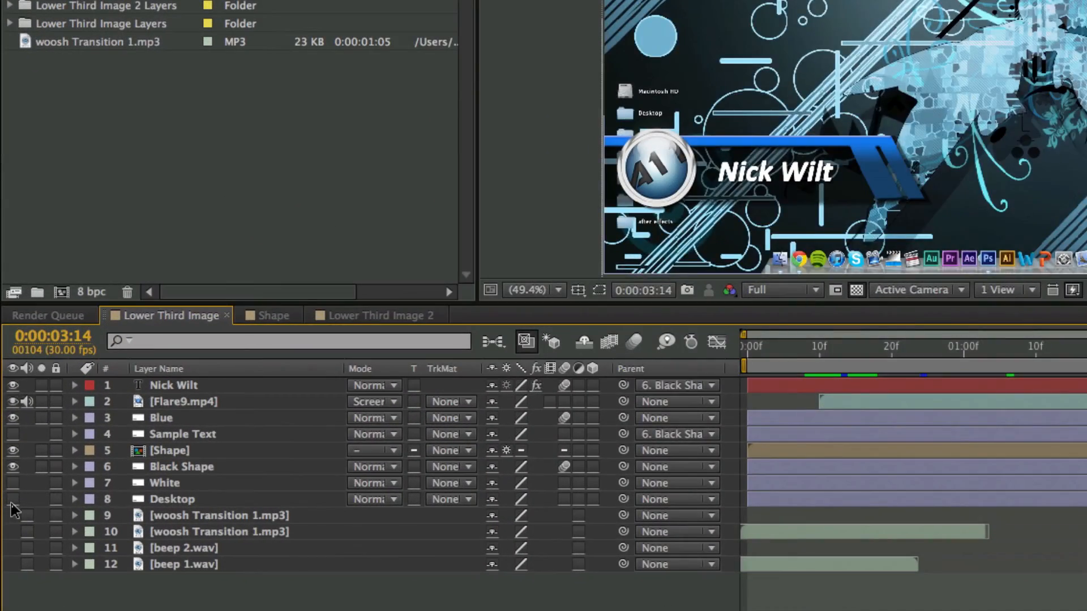
click(12, 499)
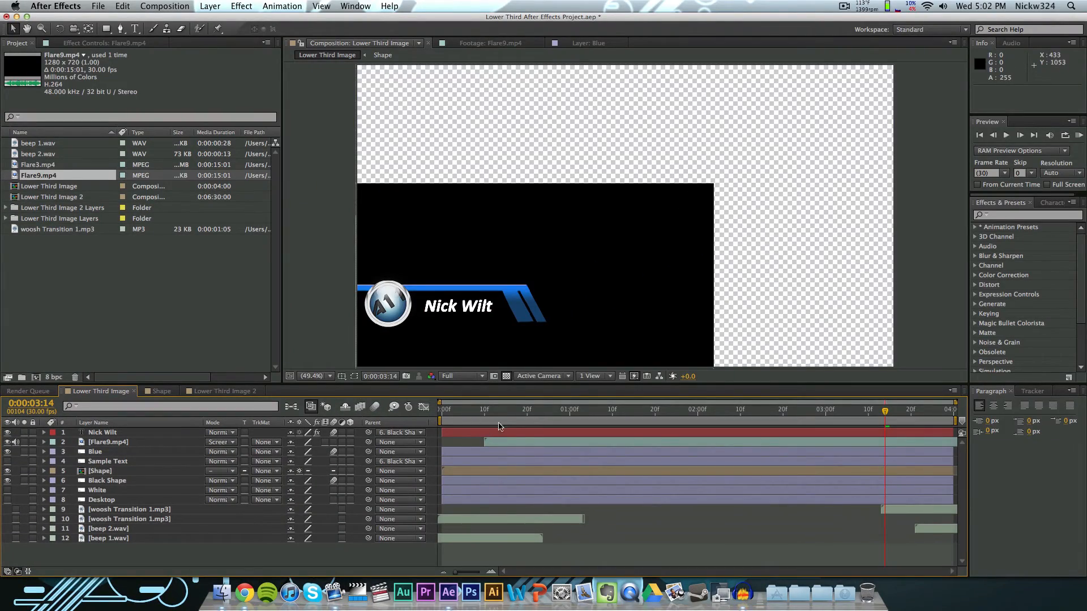
drag(499, 413, 531, 417)
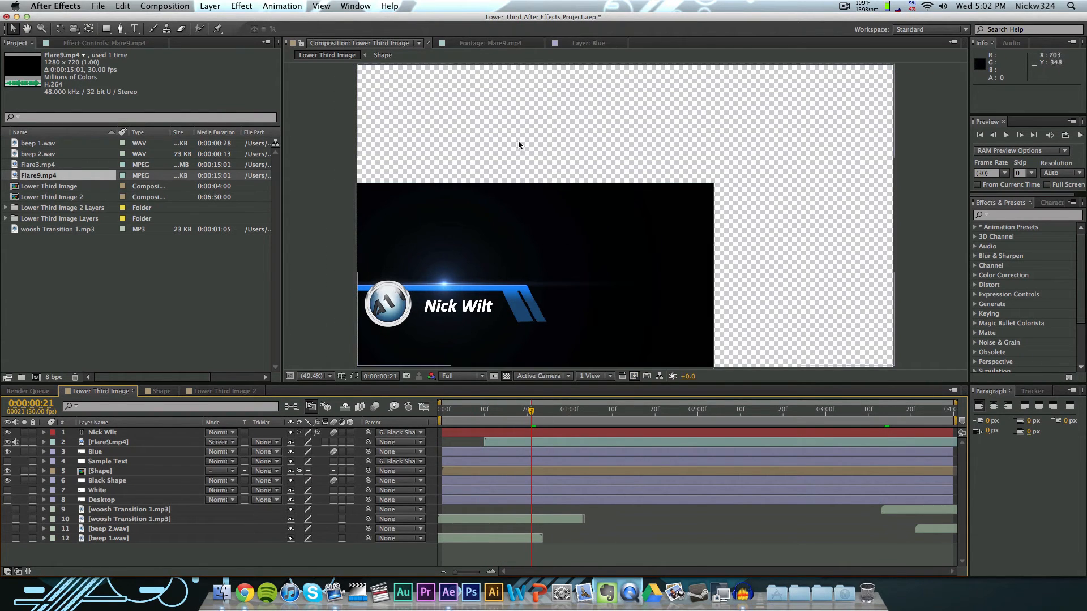
- Select the flare layer to check its bounds, deselect it, and make the Desktop and White layers visible
click(448, 218)
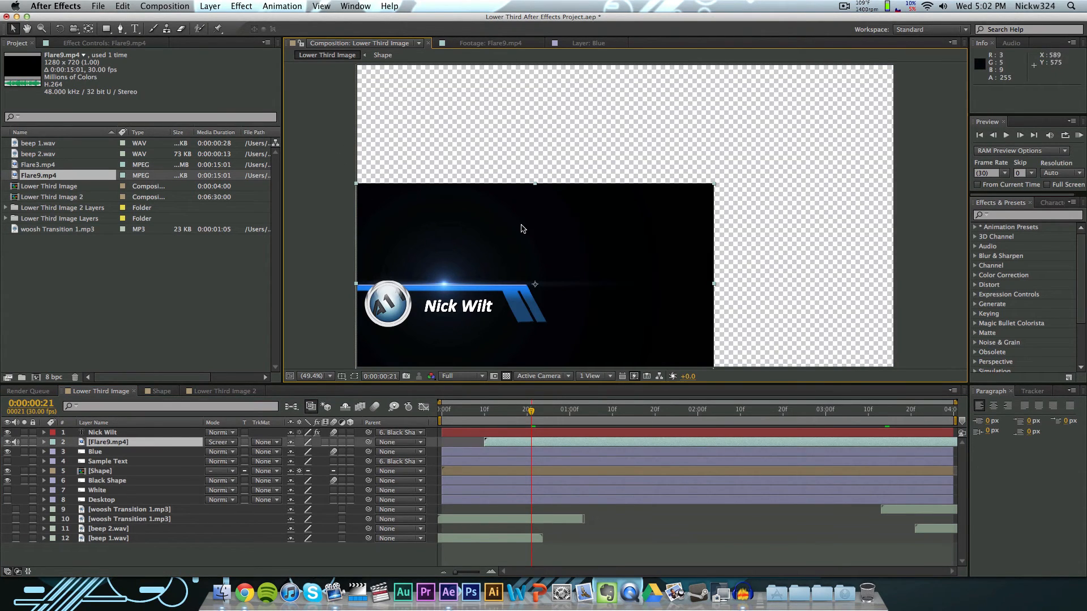
click(352, 160)
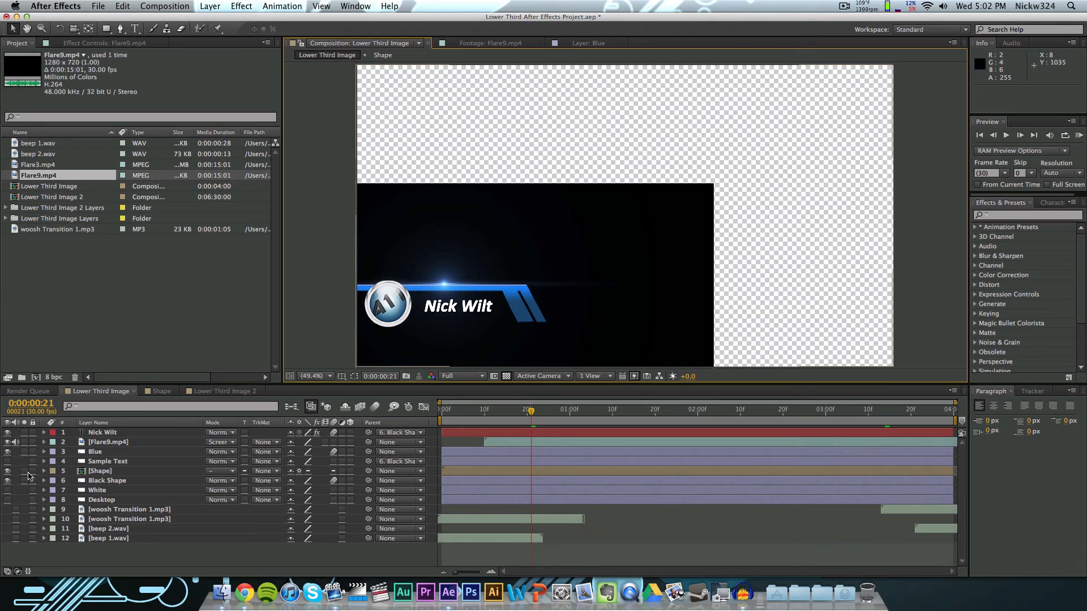
click(8, 500)
click(8, 490)
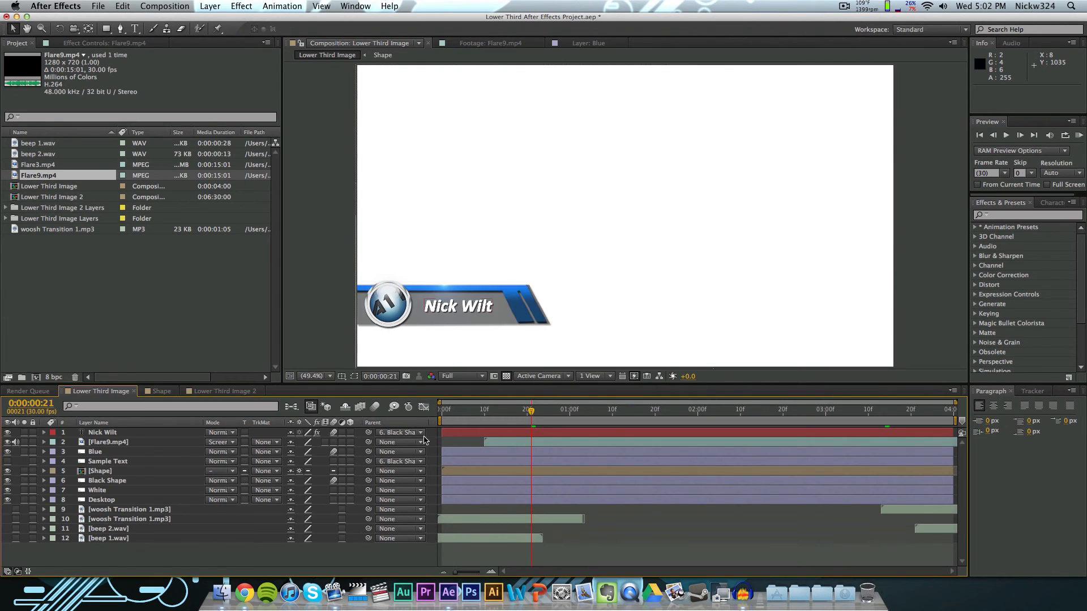
- Switch to Chrome and review the Videohive listings for Light Flares, Lower Third Optical, Glass Lower Thirds and Lower 3rd Flares
key(ctrl+Up)
click(610, 39)
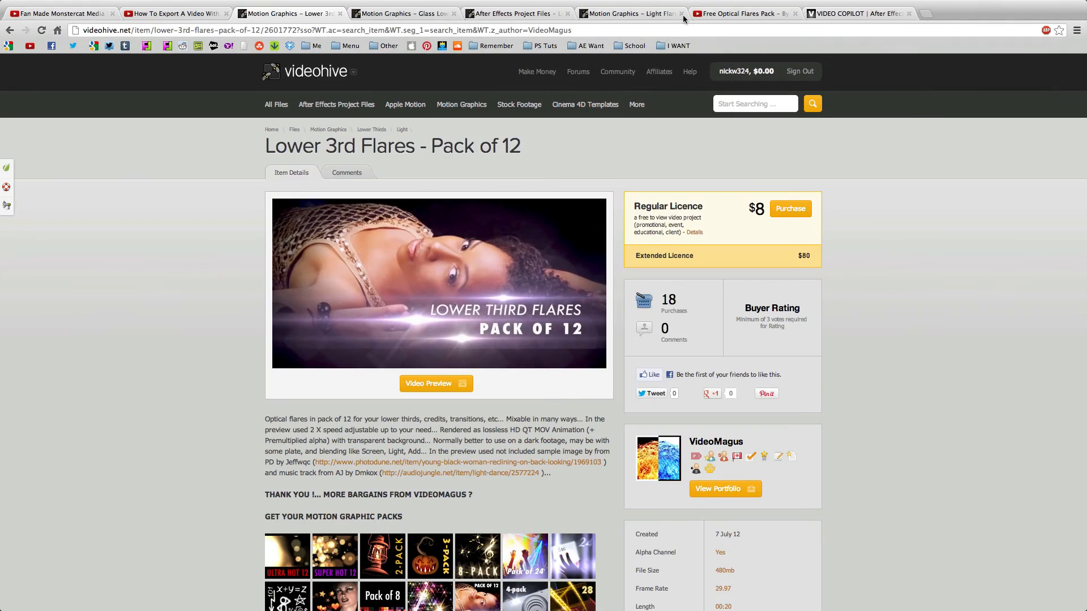
click(650, 14)
click(512, 15)
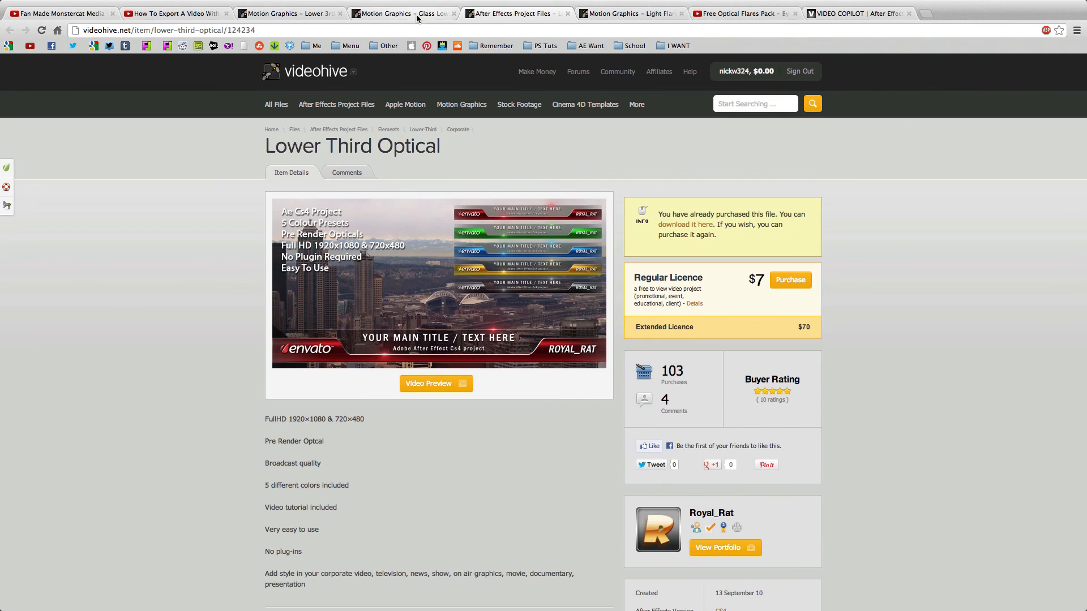
click(417, 17)
click(260, 14)
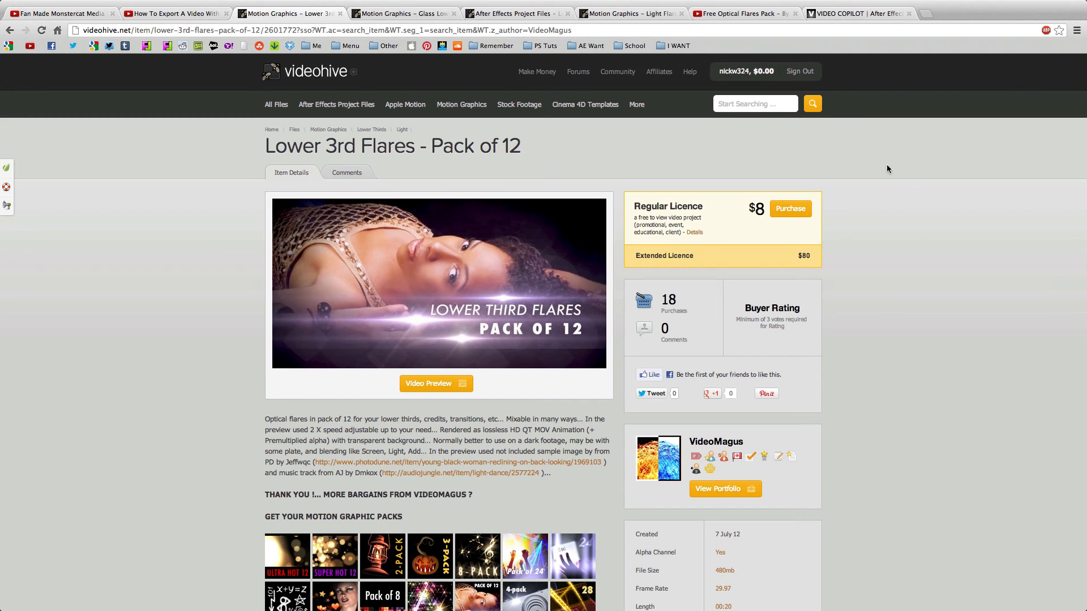
- Check the comments under the Fan Made Monstercat Media Wallpaper Tutorial video on YouTube
click(82, 17)
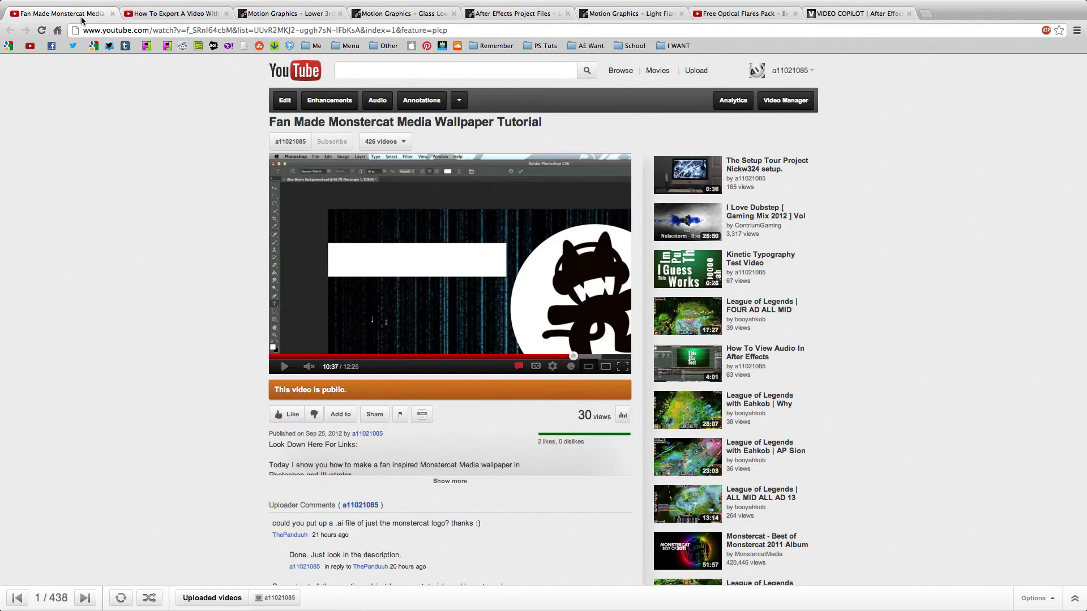
scroll(195, 258, down, 5)
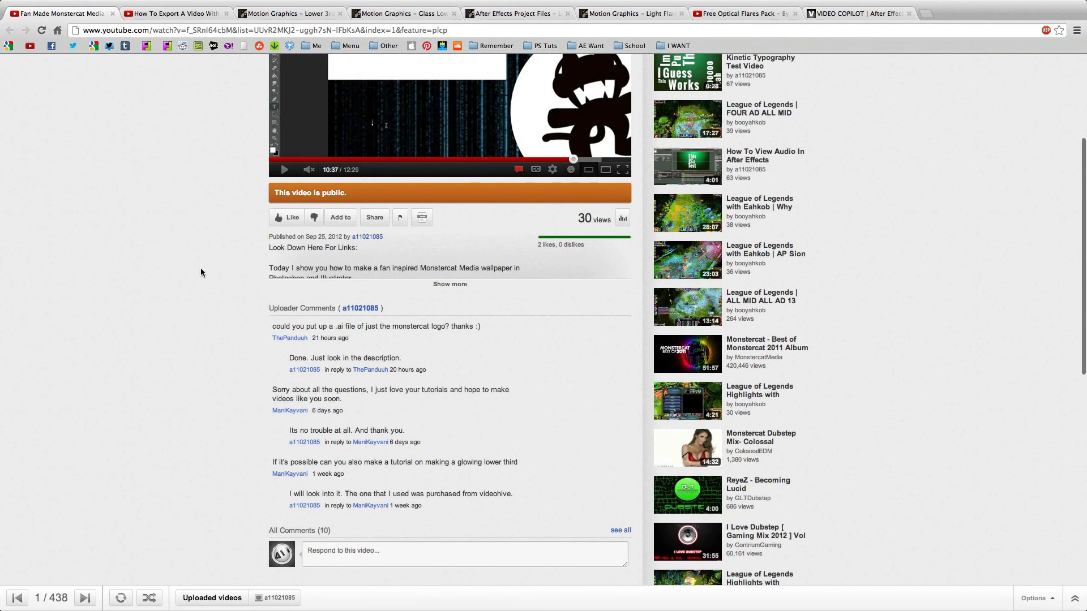
scroll(424, 479, up, 5)
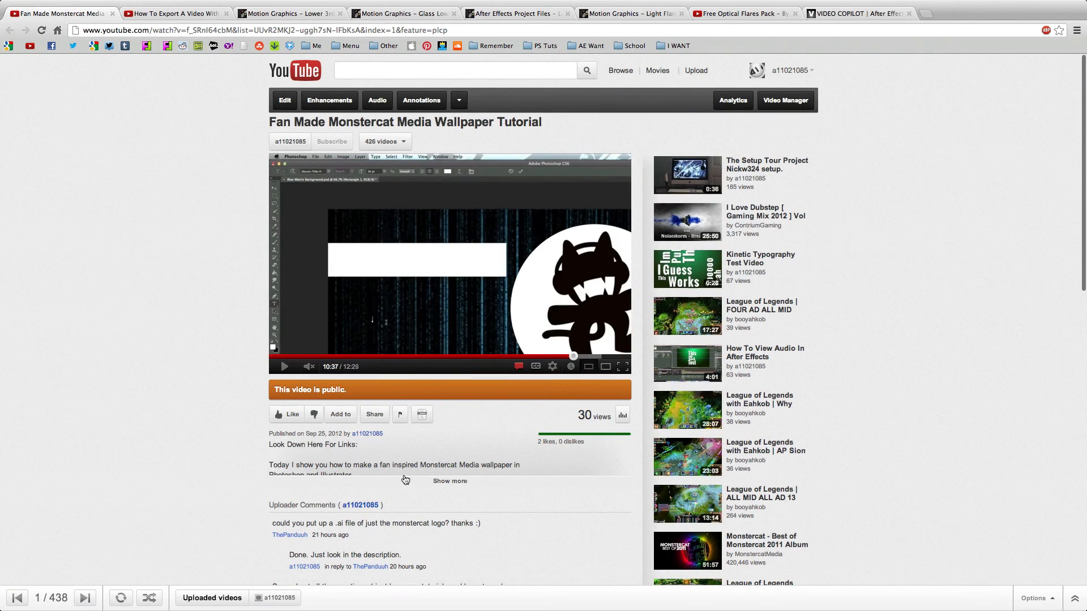